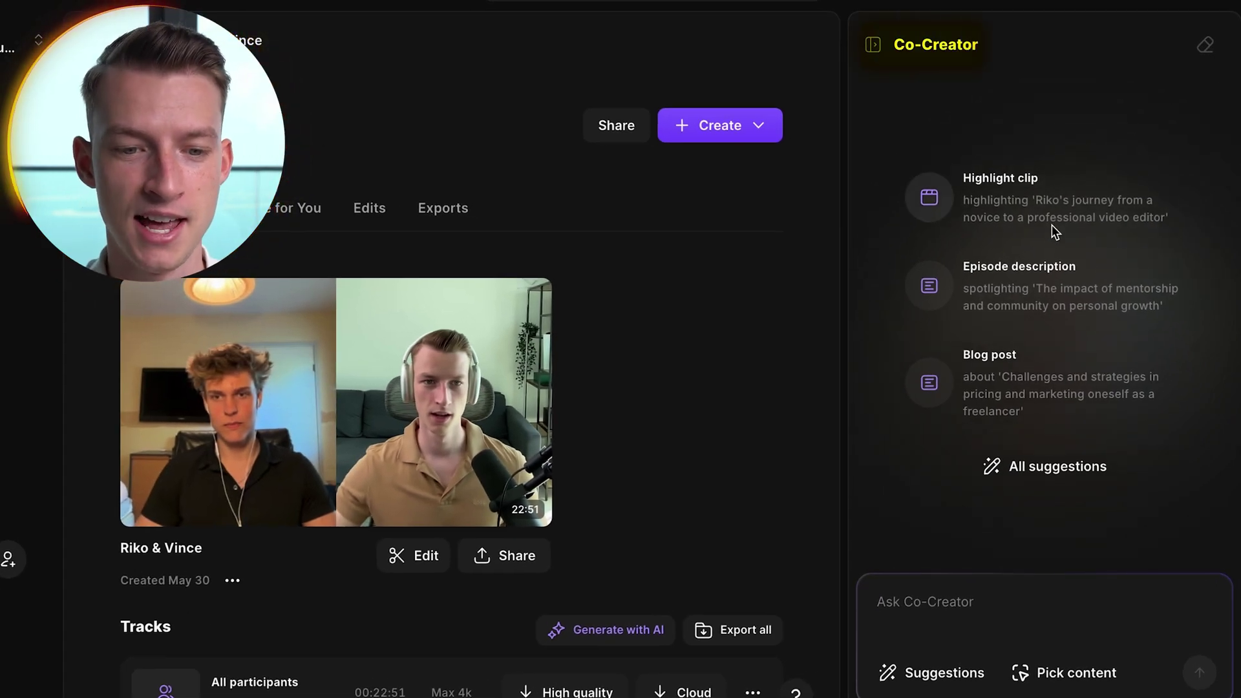
Show all Co-Creator suggestions and scroll through the clip, image and text options
left_click(1042, 469)
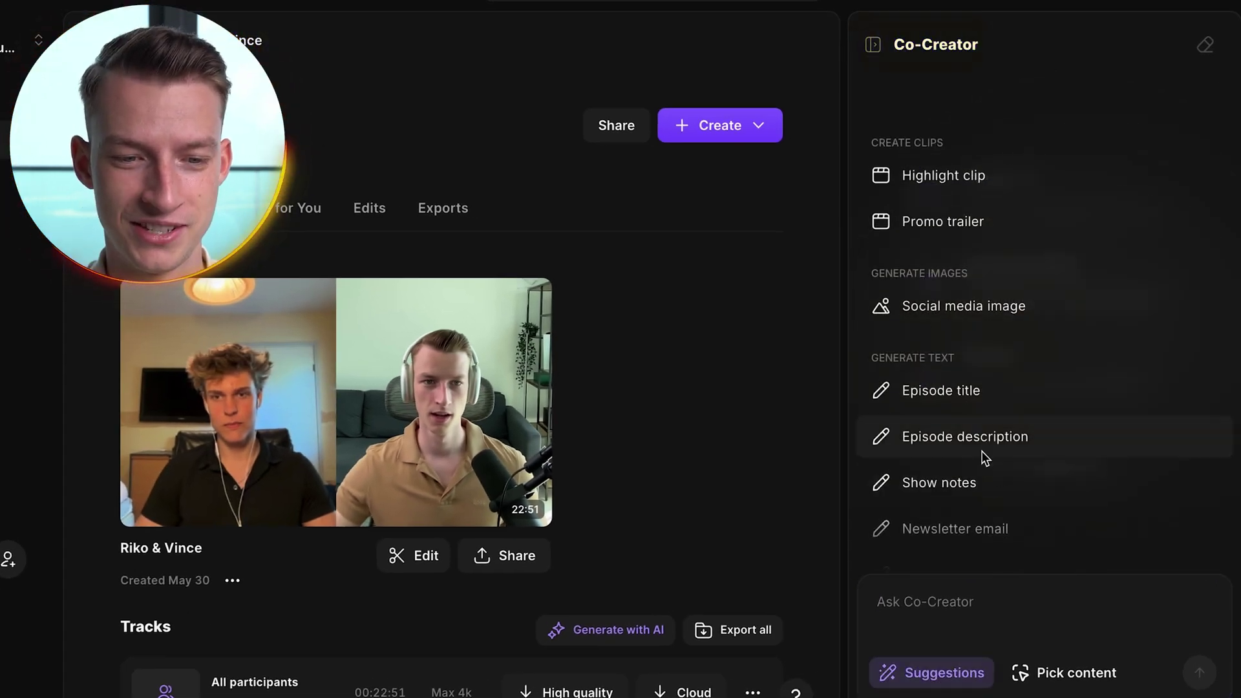
scroll(989, 335, "down", 3)
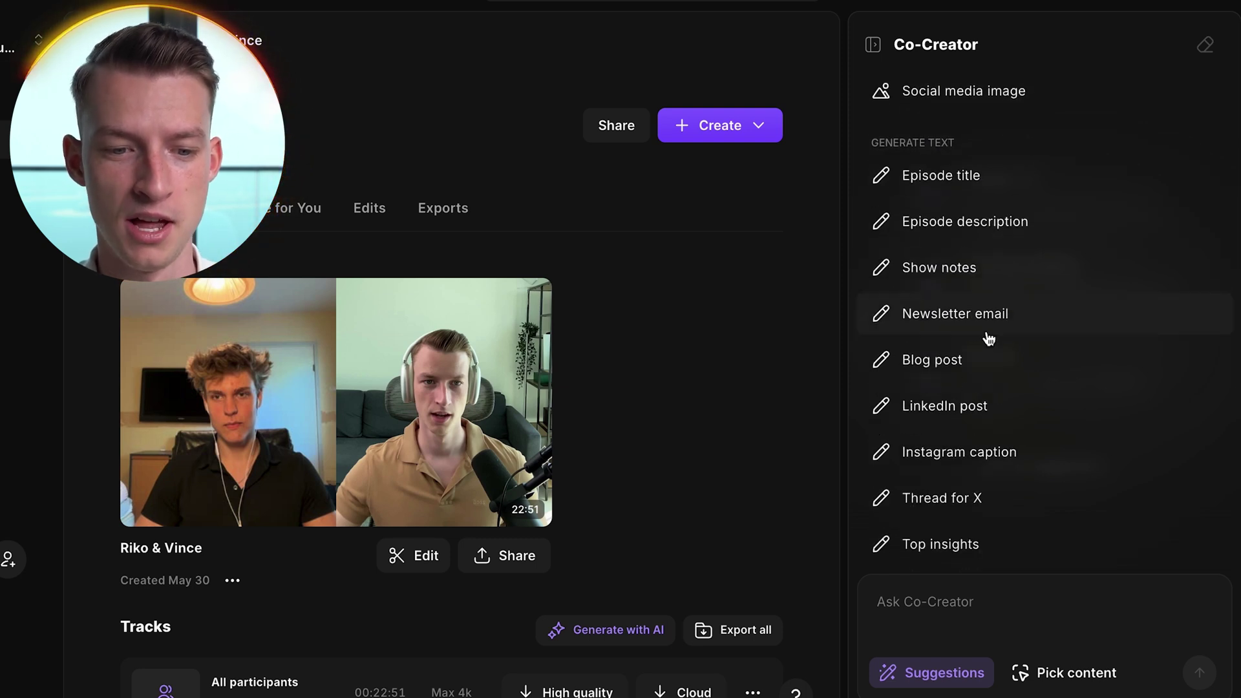
scroll(989, 338, "up", 3)
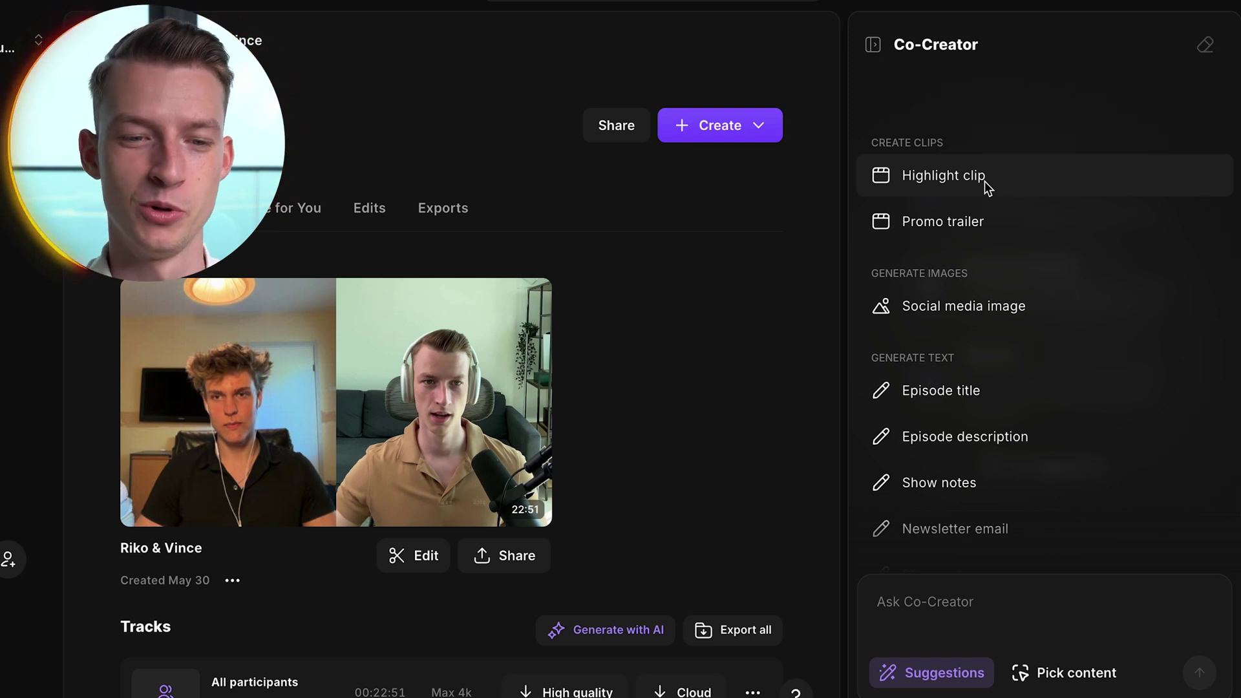
Send a highlight clip request on 'The impact of mentorship and community on personal growth'
left_click(1019, 177)
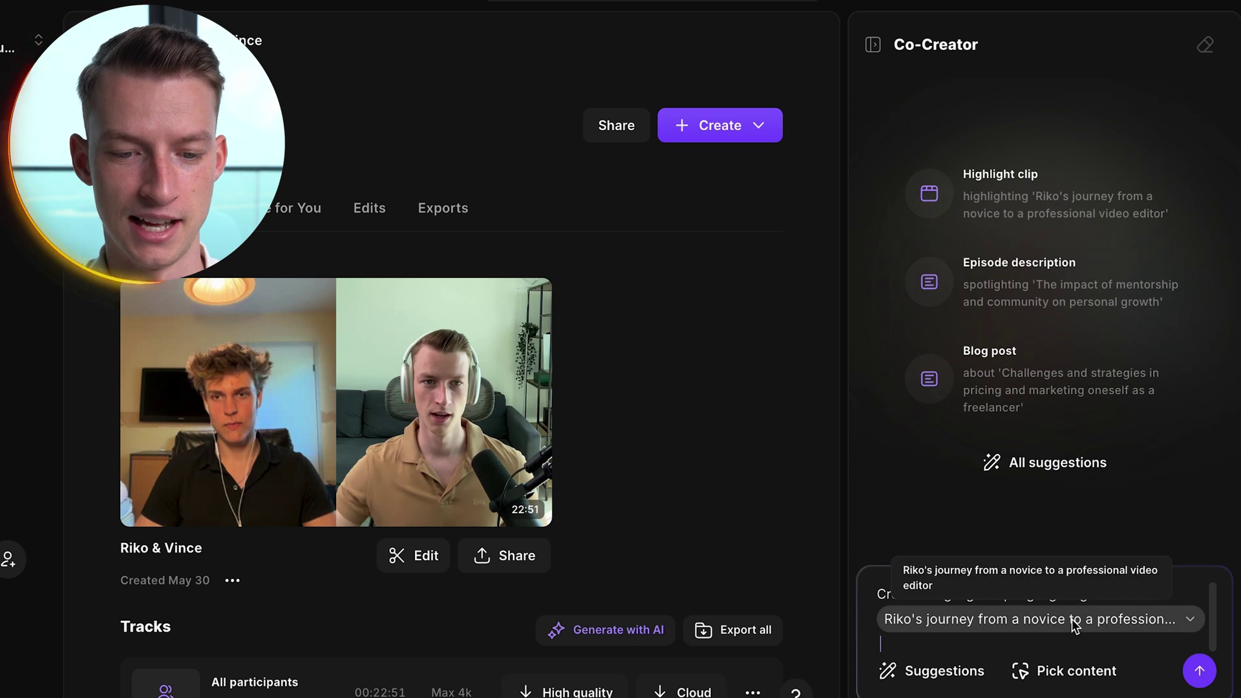
left_click(1103, 621)
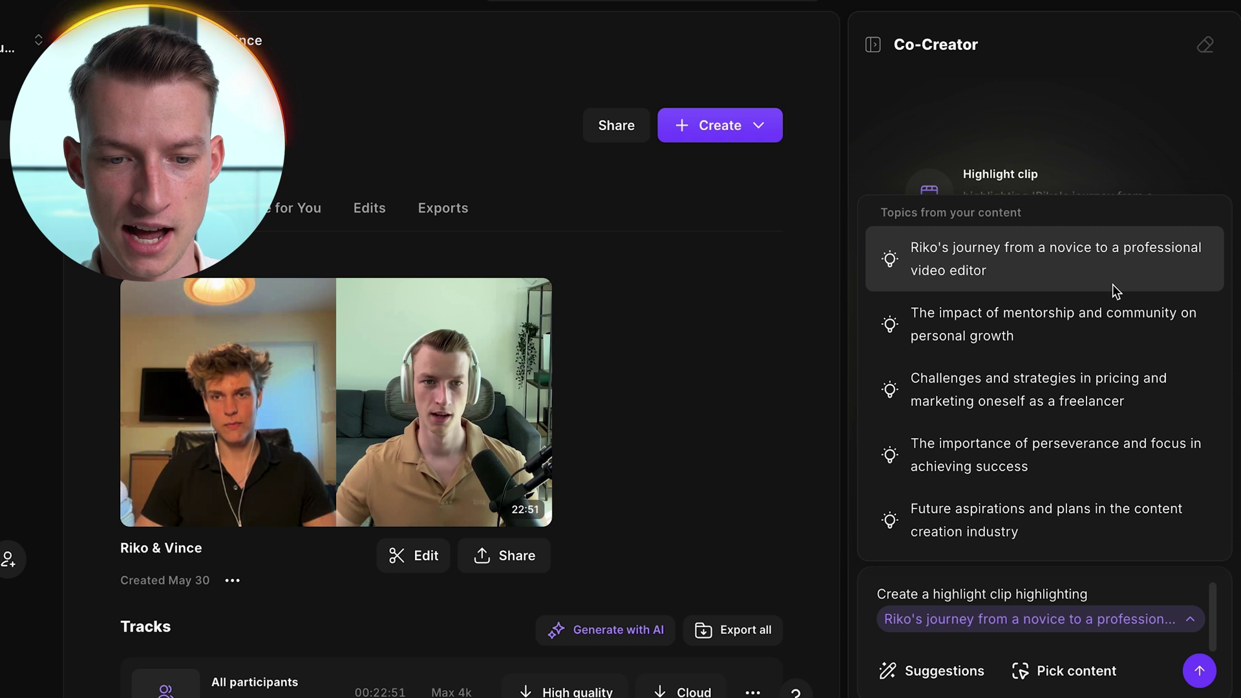
left_click(1085, 342)
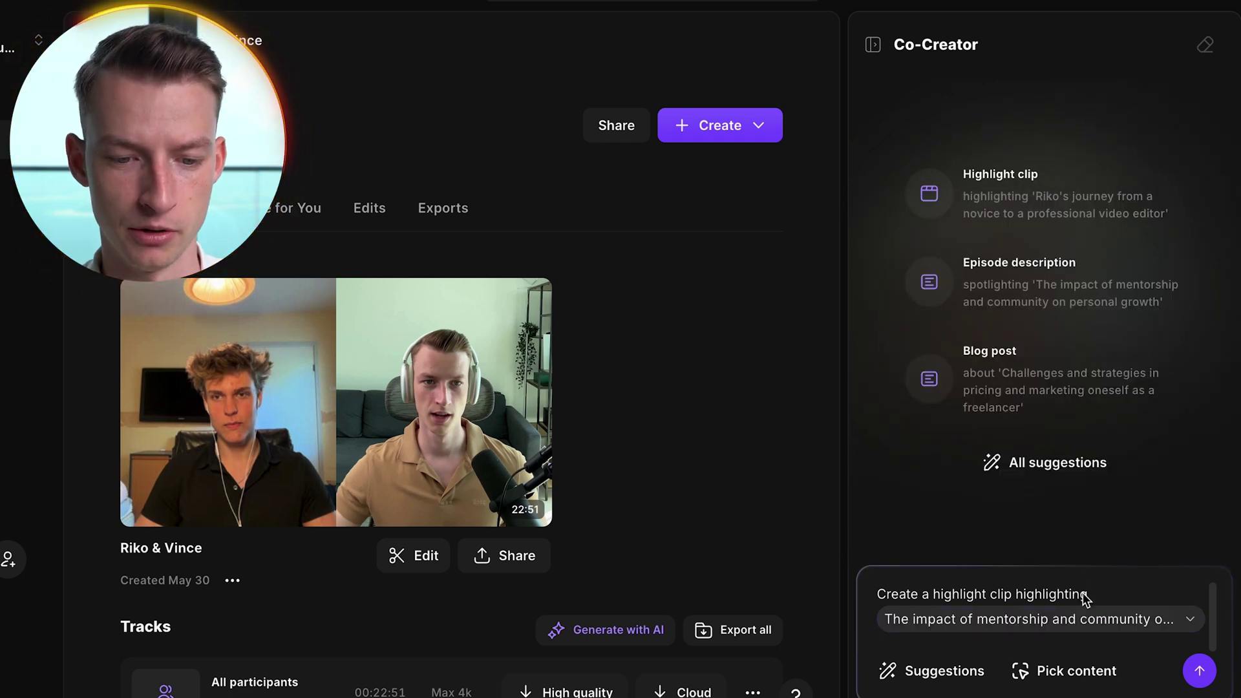
left_click(1201, 672)
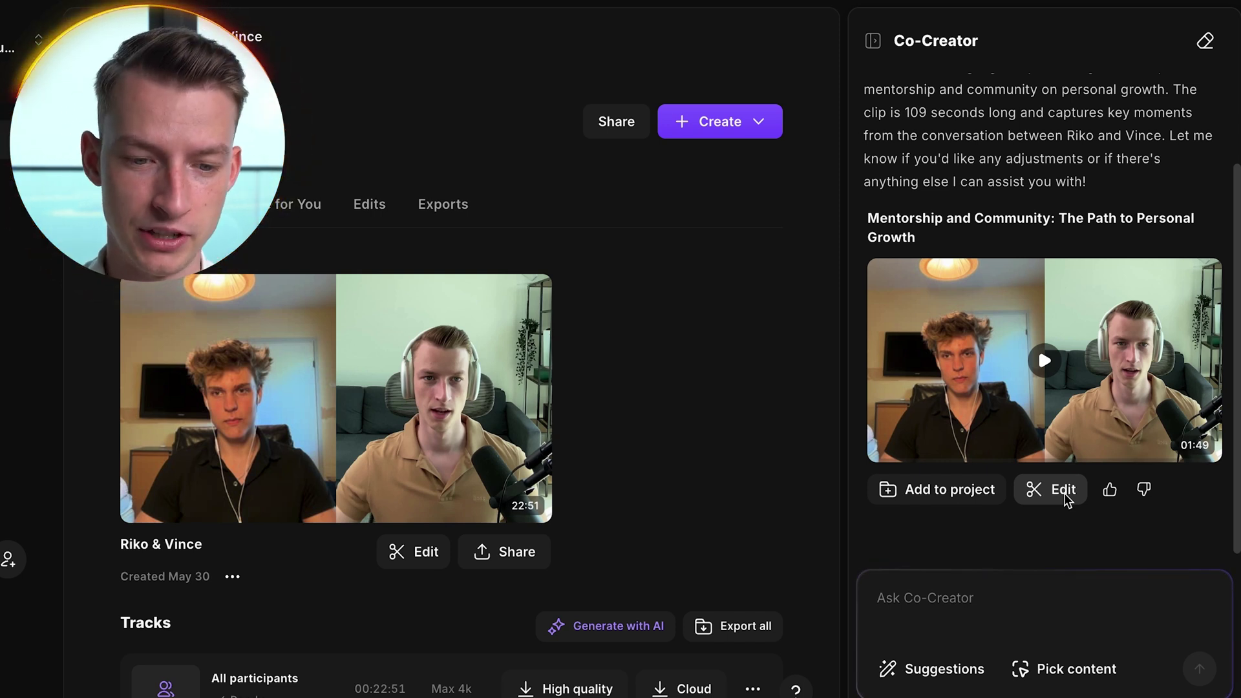
Ask Co-Creator to 'turn it into a vertical format and add captions as well'
type("tur")
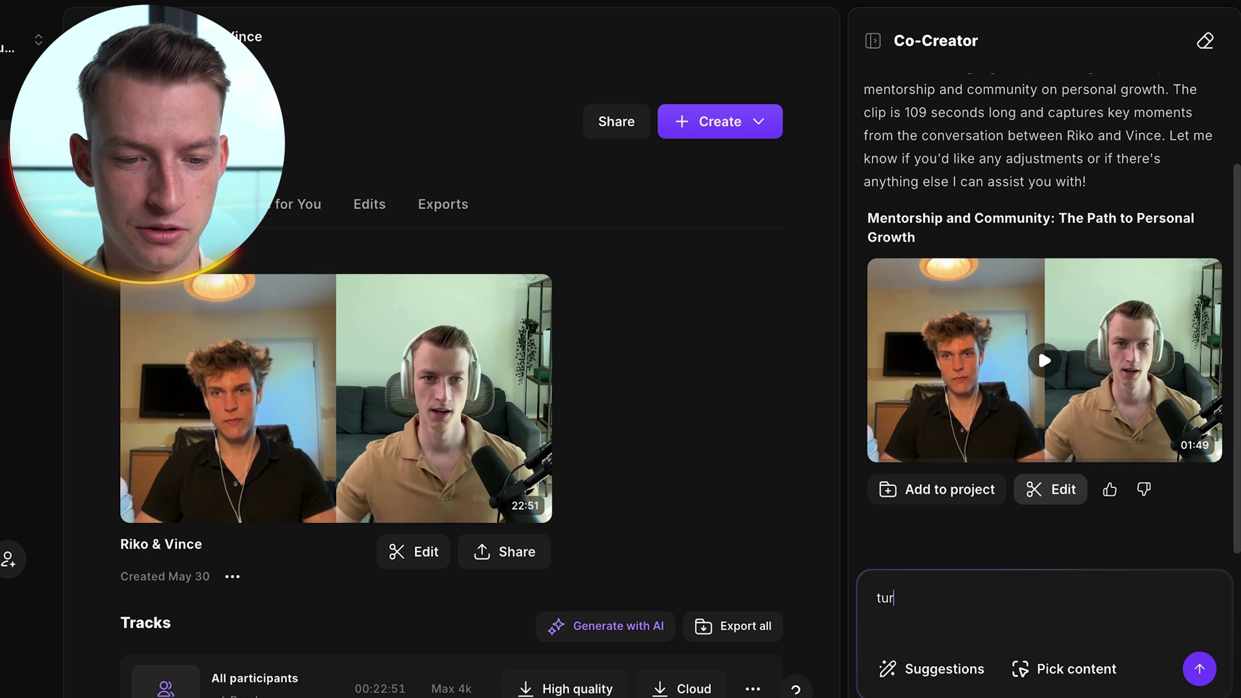
type("n it")
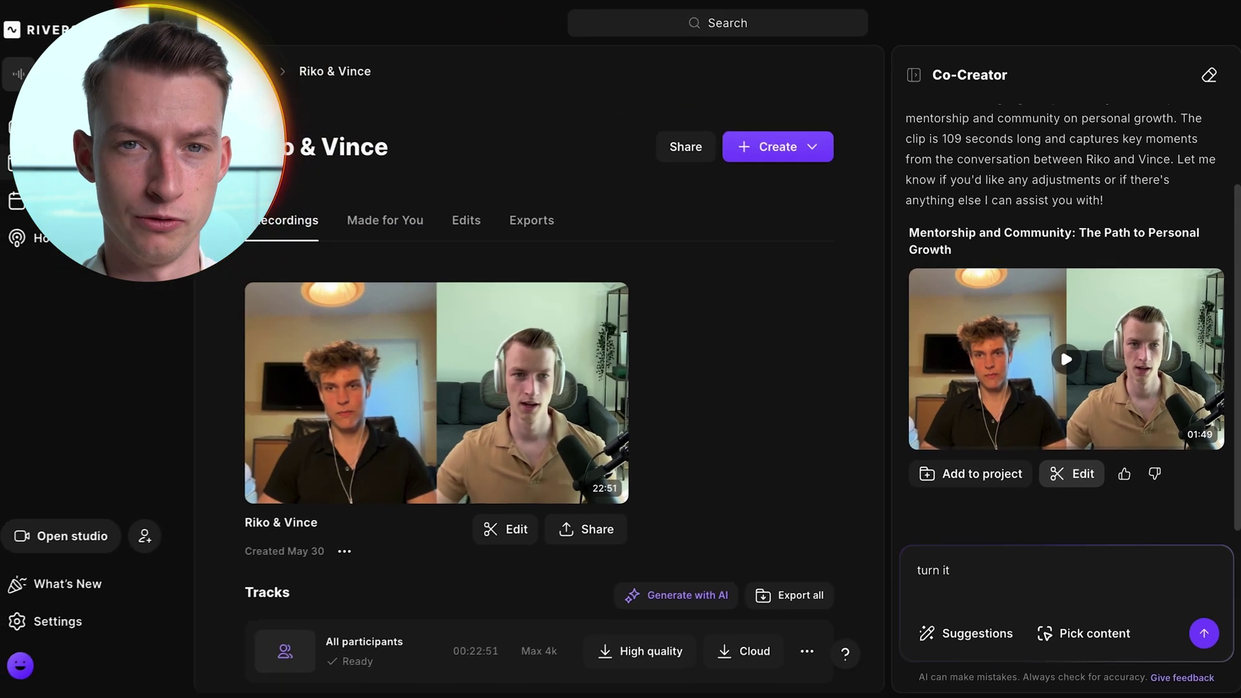
type(" into a vertical format and ")
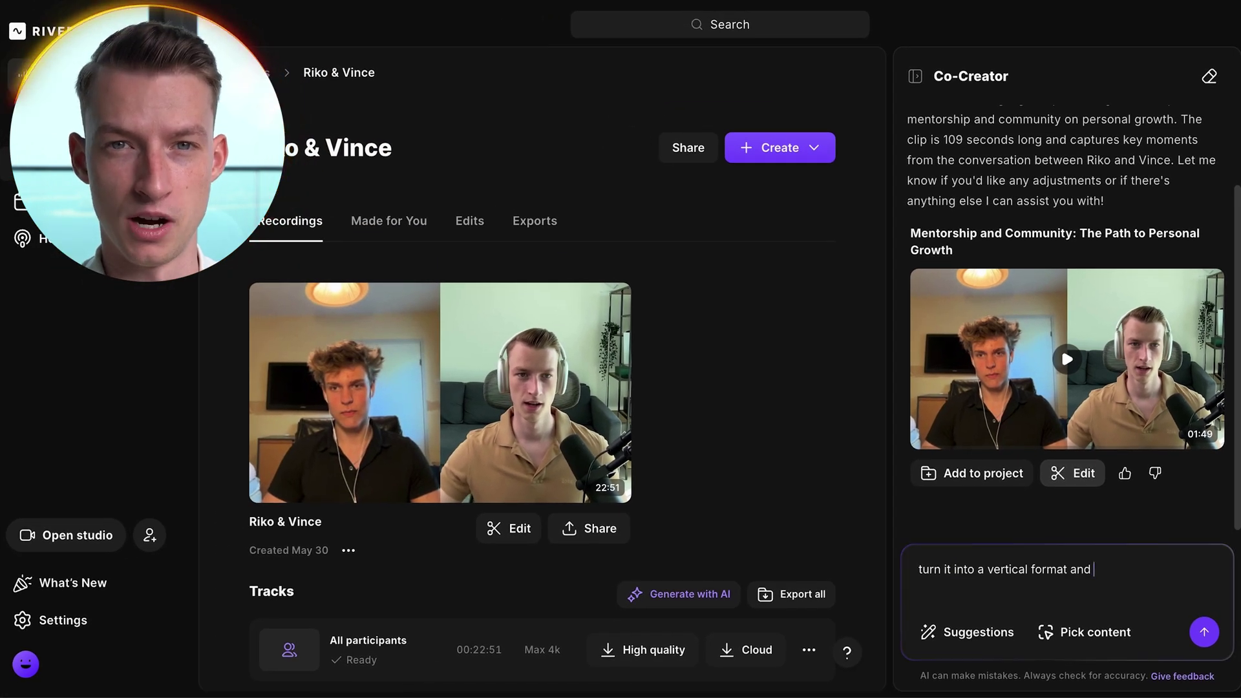
type("add captions as well")
left_click(1202, 635)
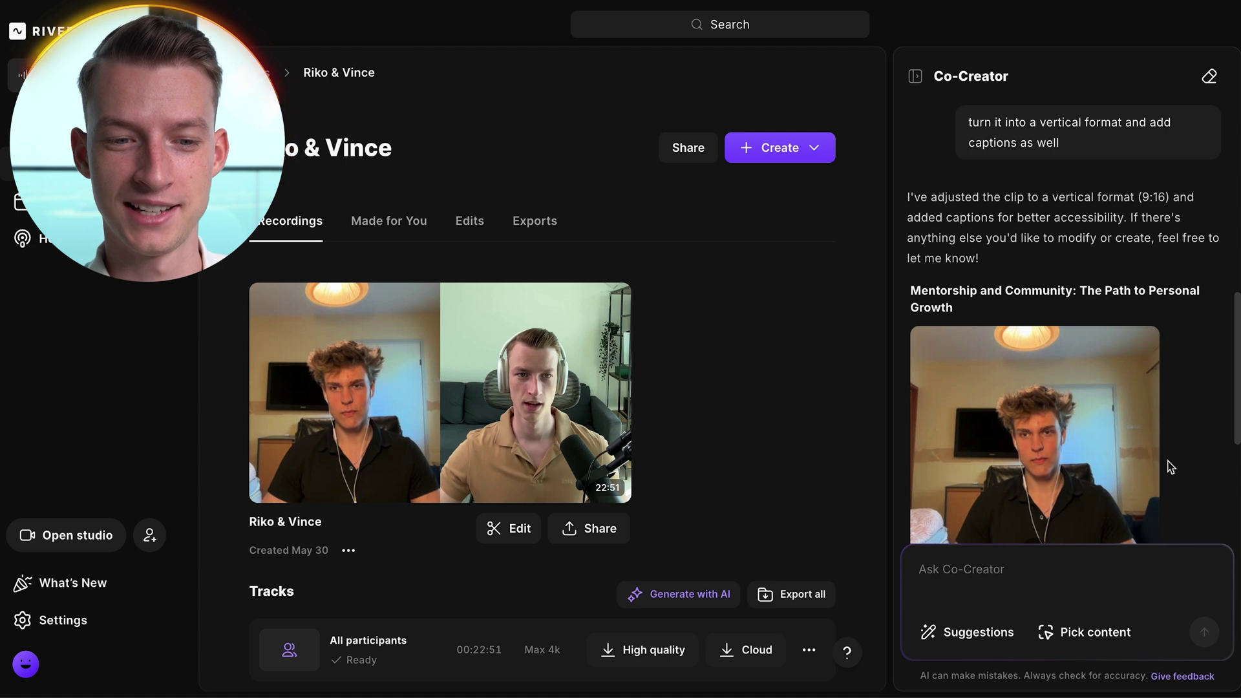
Play the captioned vertical mentorship clip a few times, then open it in the editor
scroll(1104, 276, "down", 5)
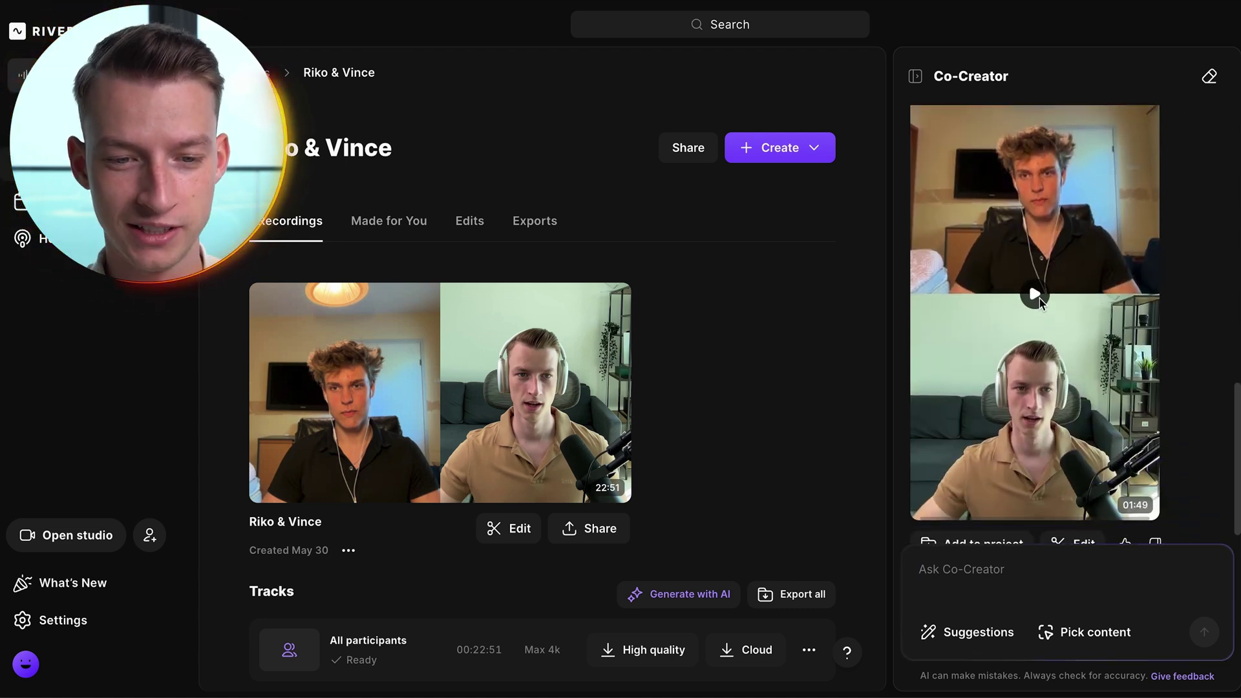
left_click(1037, 296)
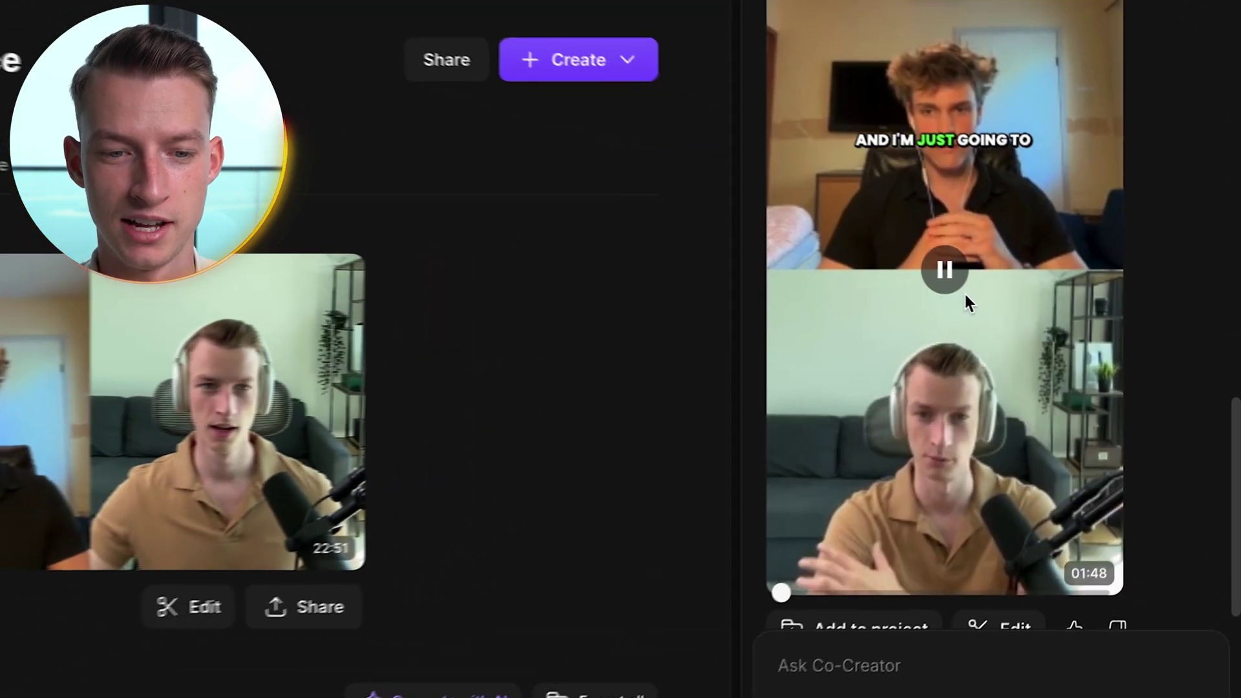
left_click(945, 270)
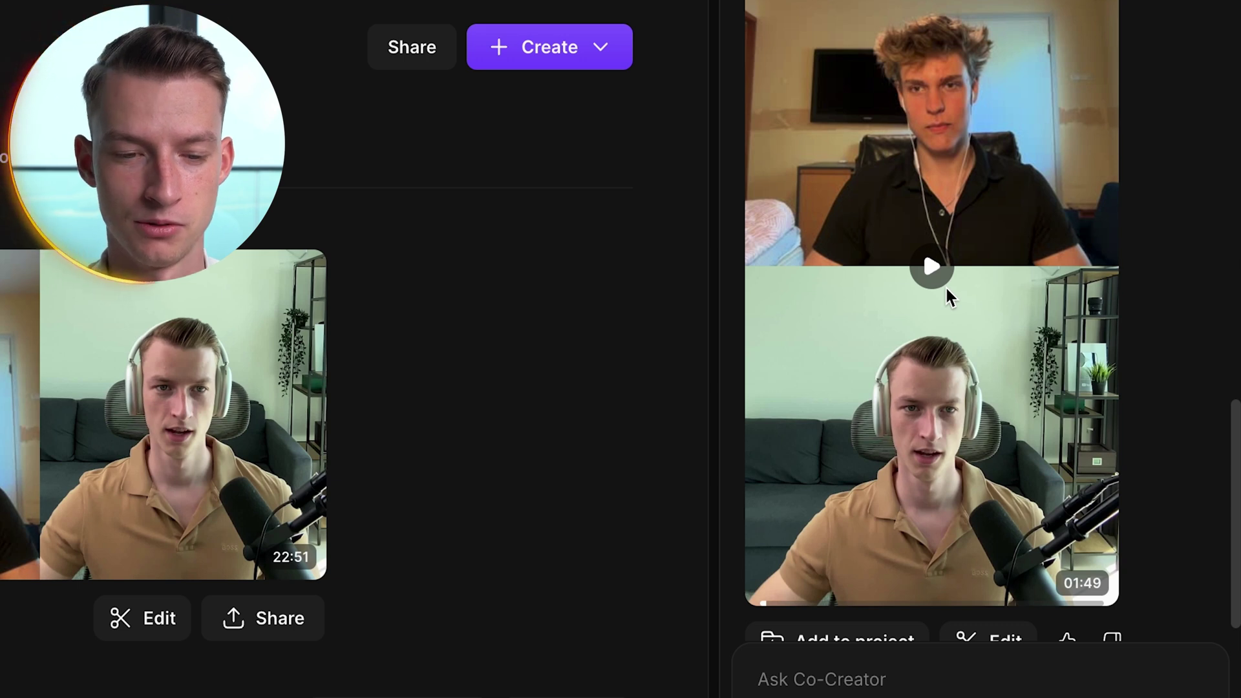
scroll(949, 298, "up", 2)
left_click(927, 323)
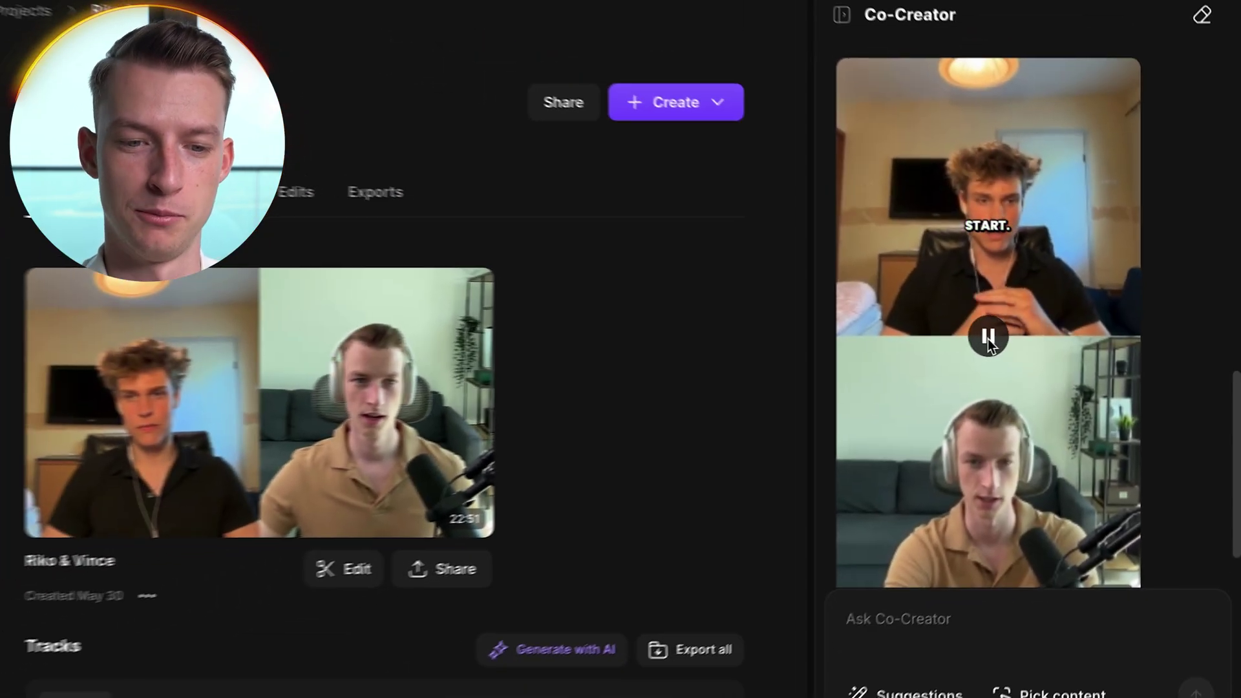
left_click(989, 338)
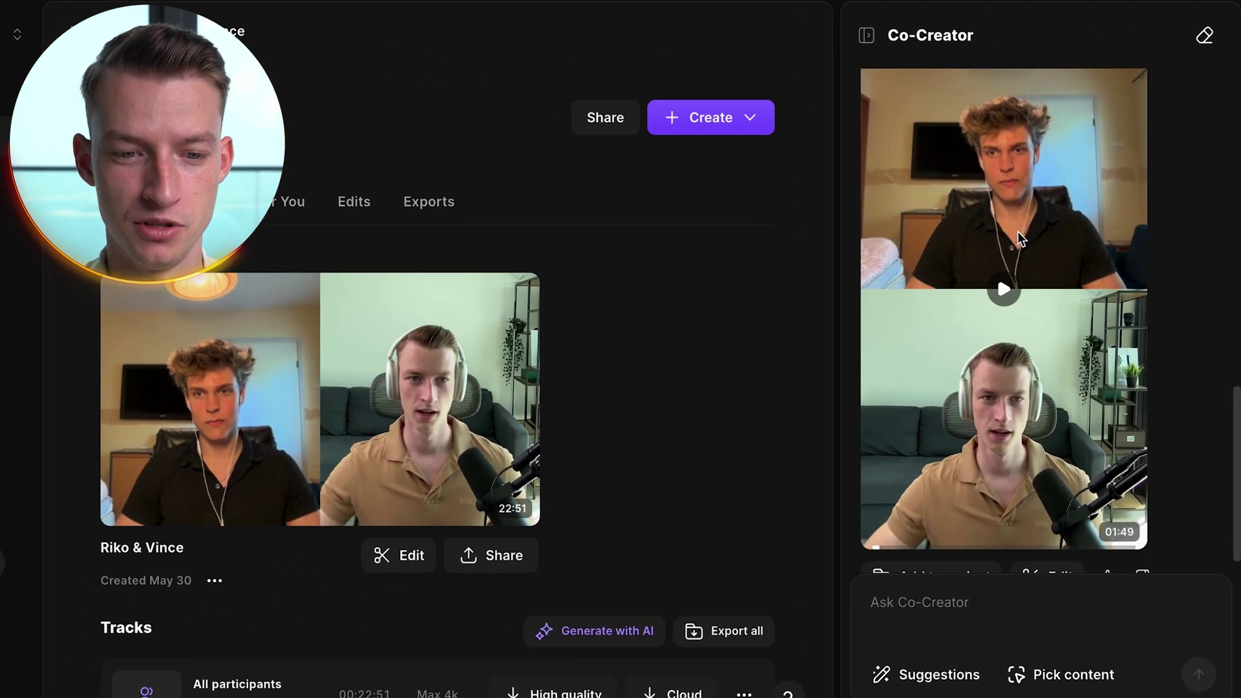
left_click(1003, 288)
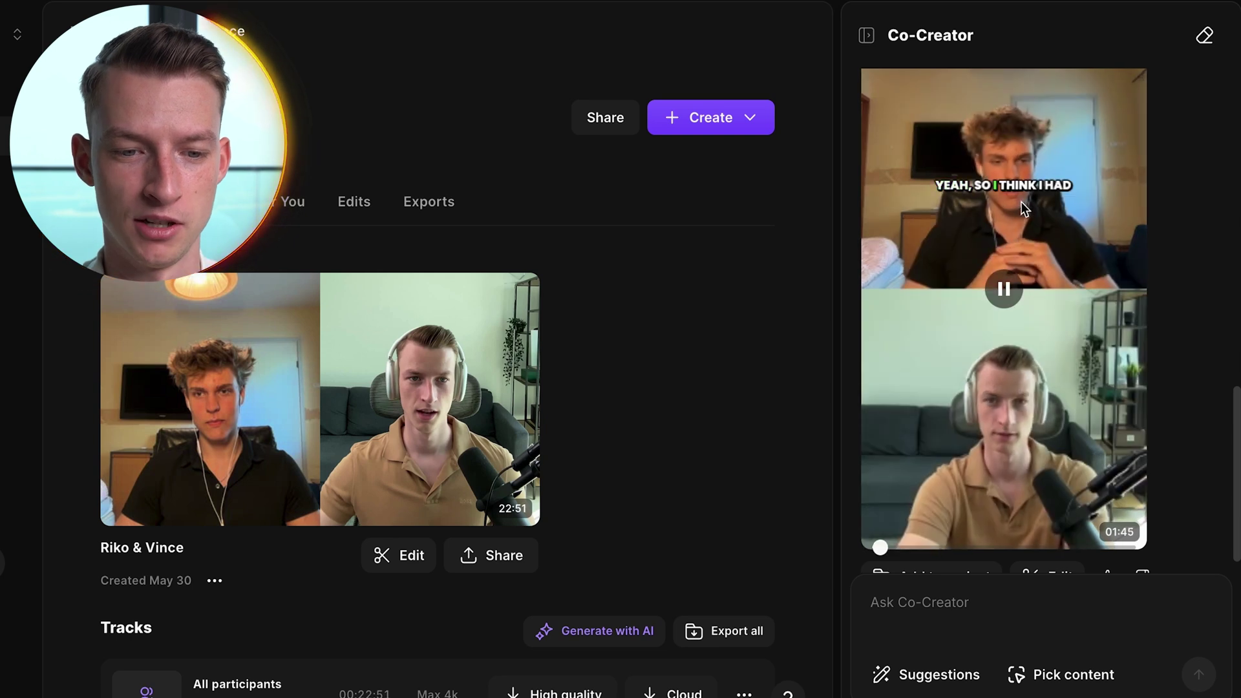
left_click(1004, 295)
scroll(1099, 517, "down", 1)
left_click(1047, 546)
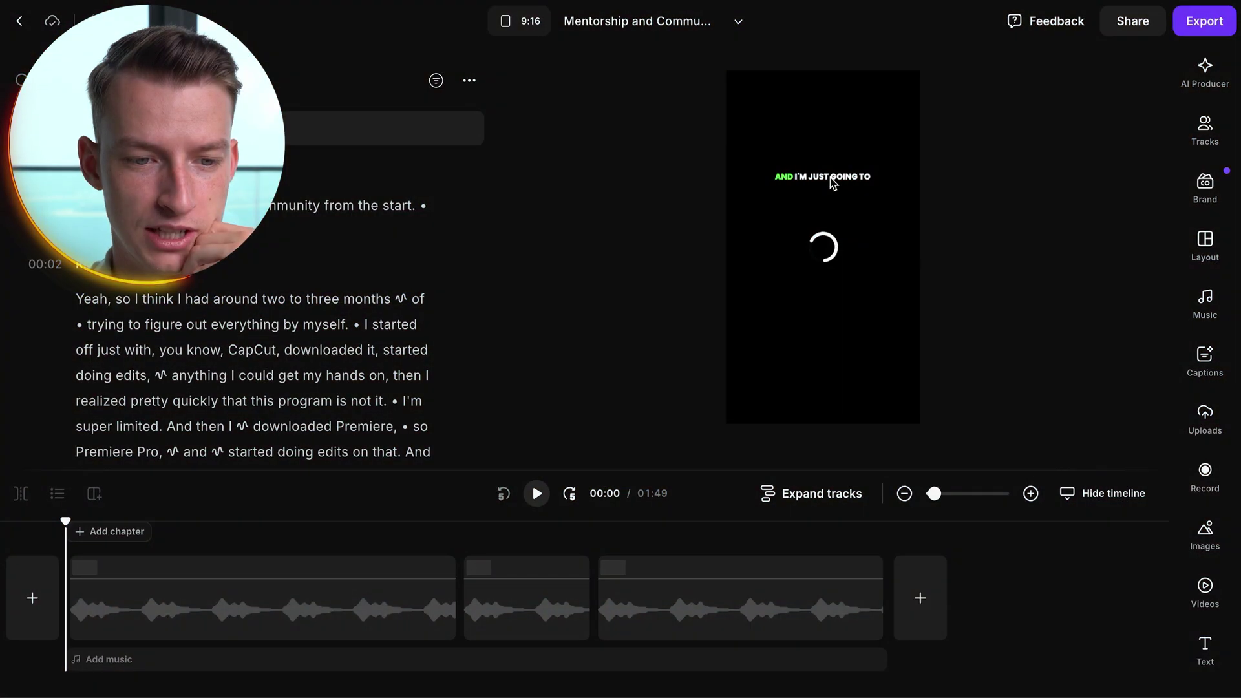
Drag the captions down between the two stacked speakers and return to the project
left_click_drag(819, 178, 821, 248)
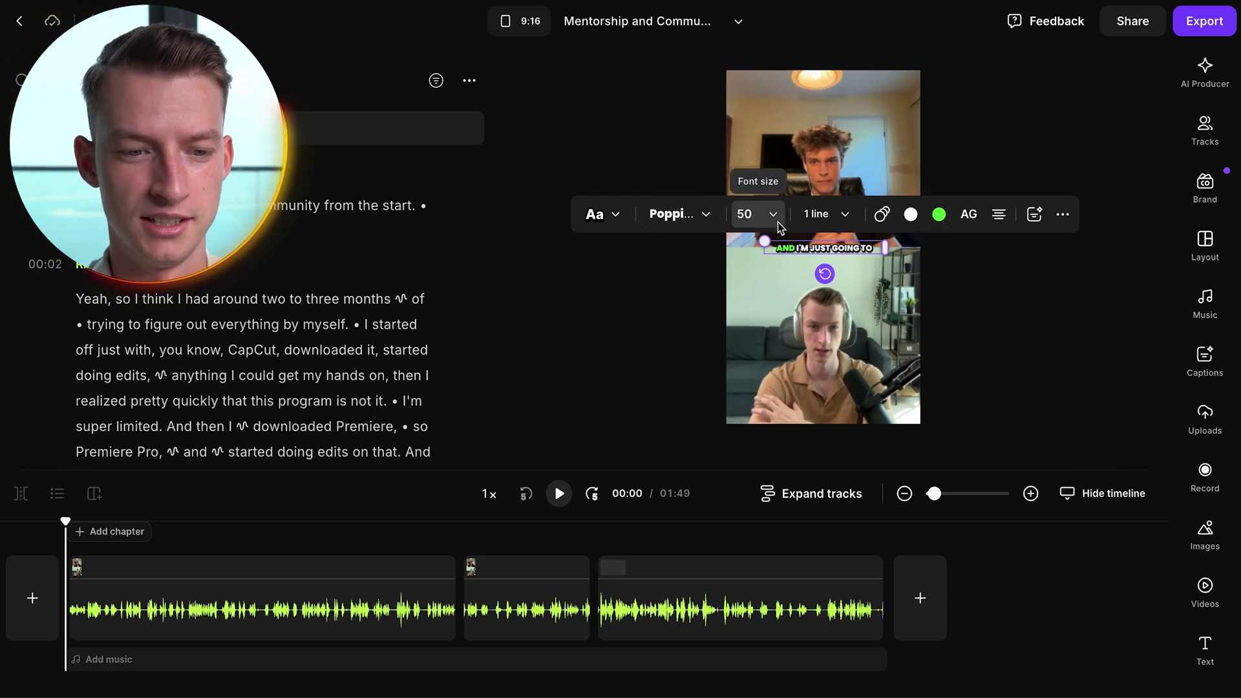
left_click(987, 342)
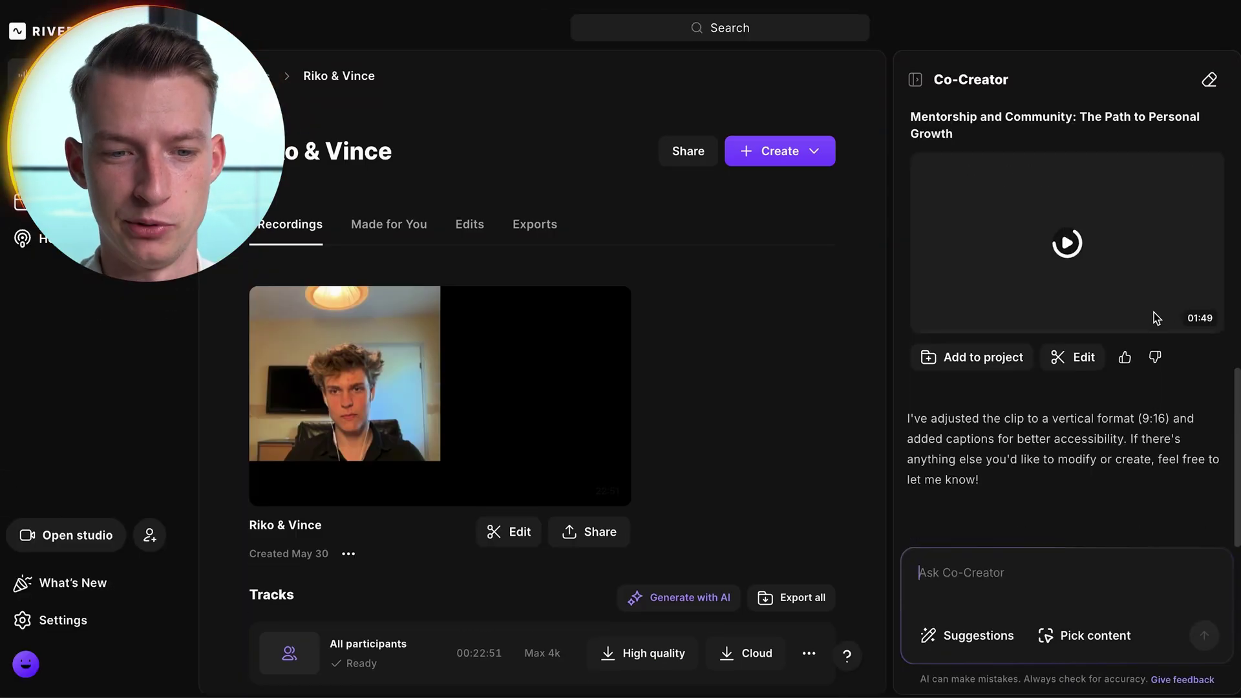
Request Show notes from Suggestions with the platform switched from Spotify to YouTube
scroll(1154, 316, "up", 8)
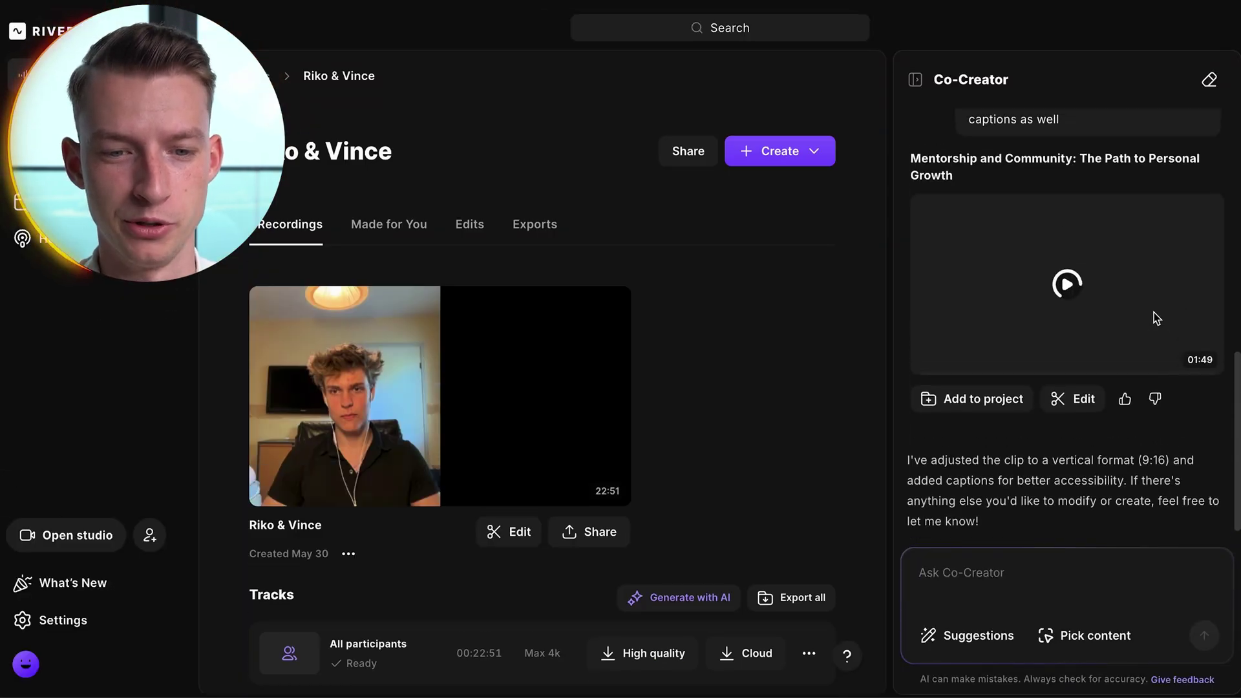
scroll(1154, 316, "down", 4)
scroll(1155, 318, "down", 5)
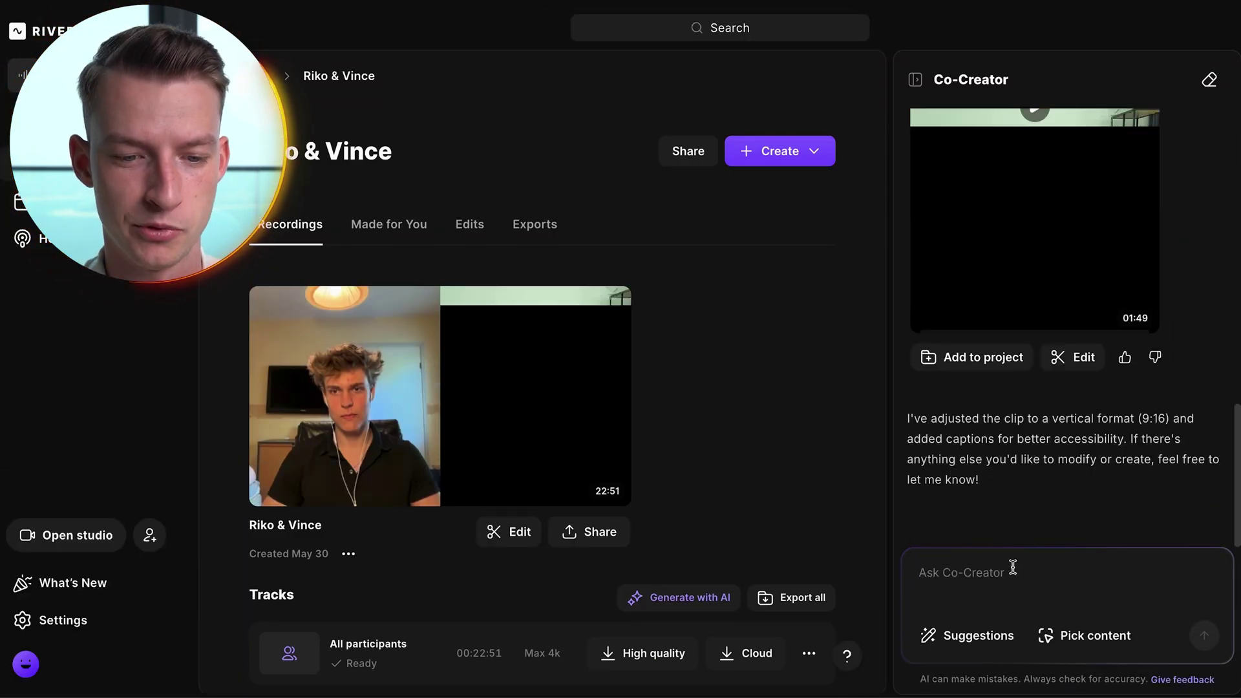
left_click(978, 632)
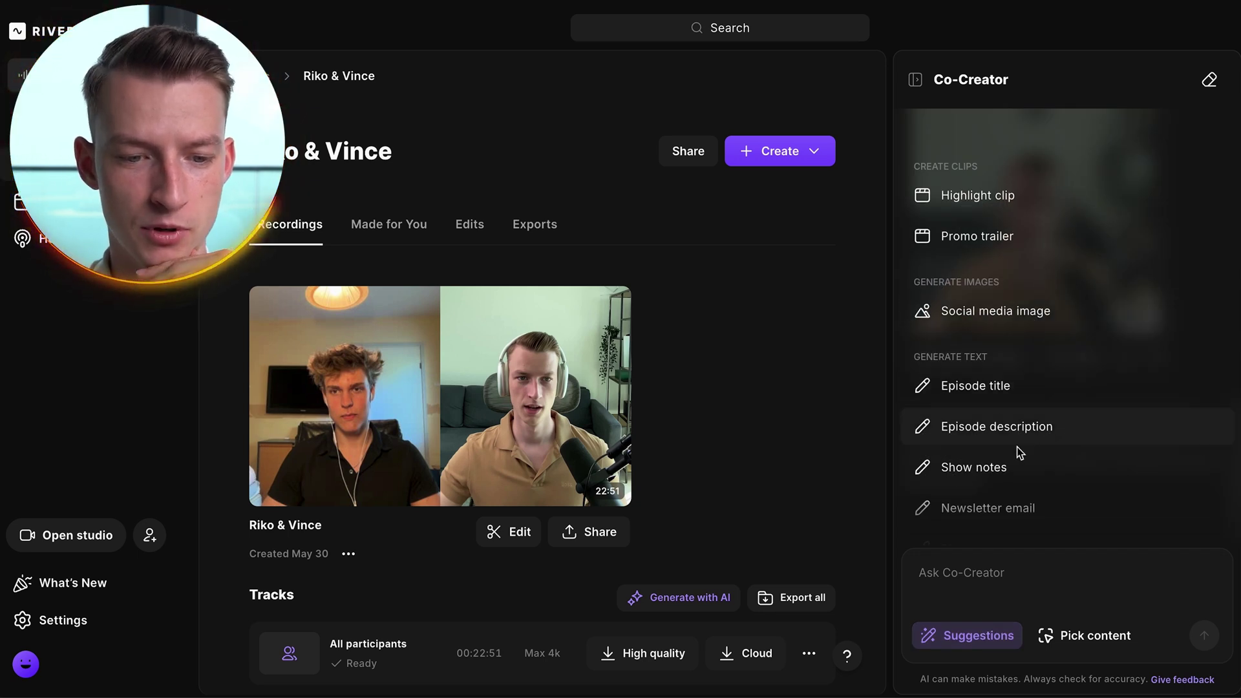
scroll(1020, 449, "down", 2)
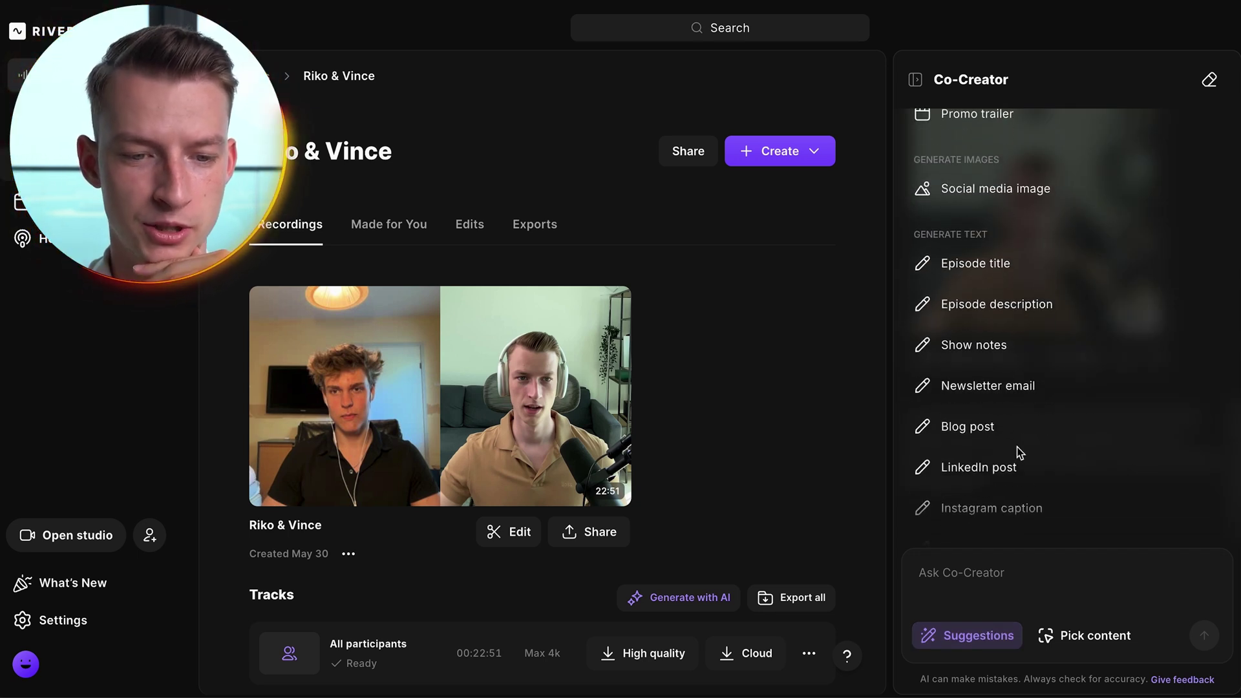
left_click(1040, 356)
left_click(1112, 584)
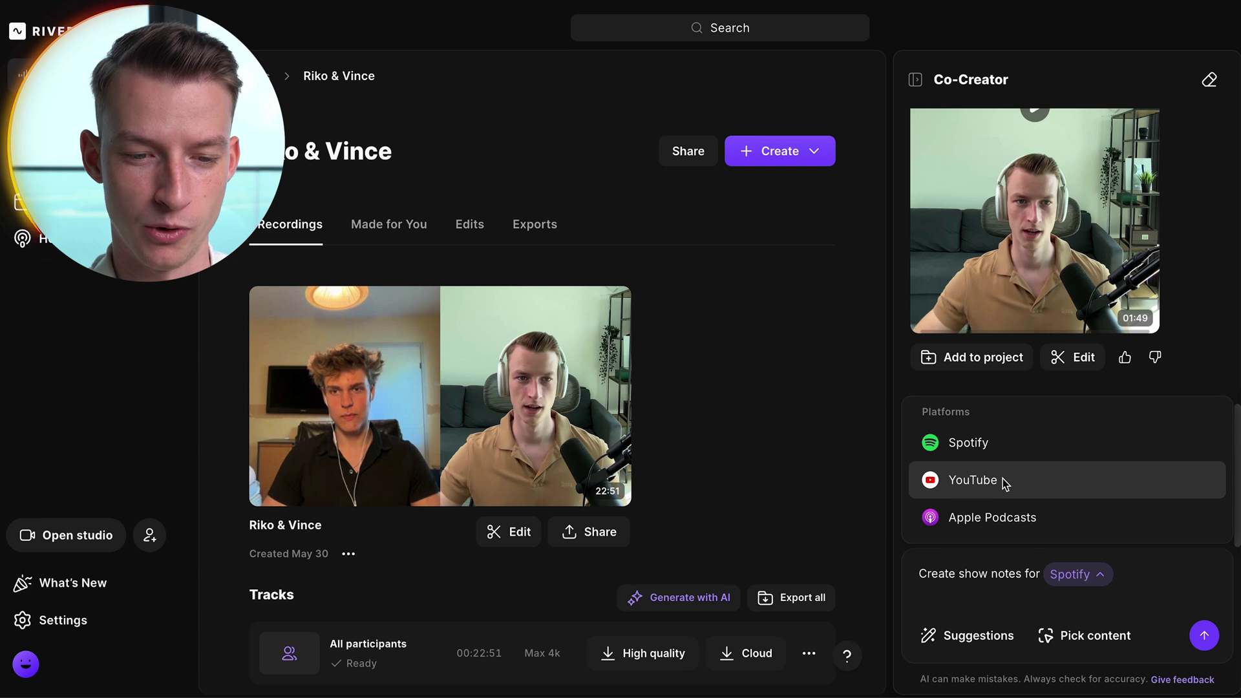
left_click(1037, 492)
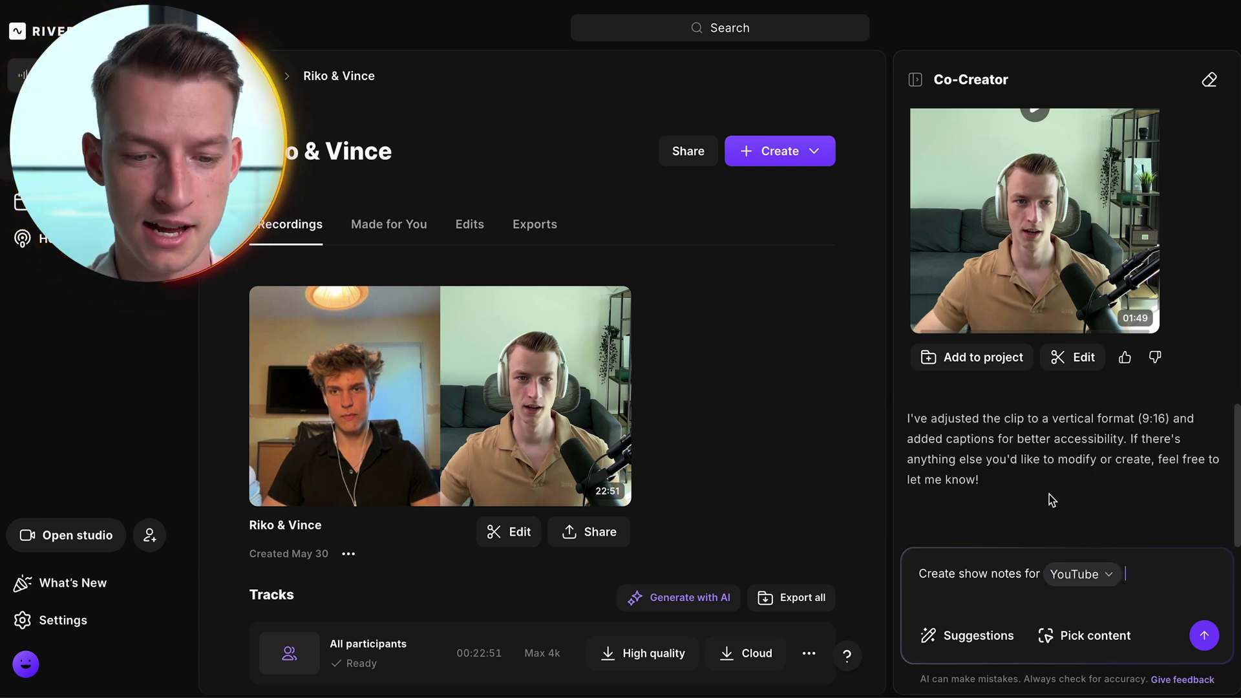
left_click(1206, 639)
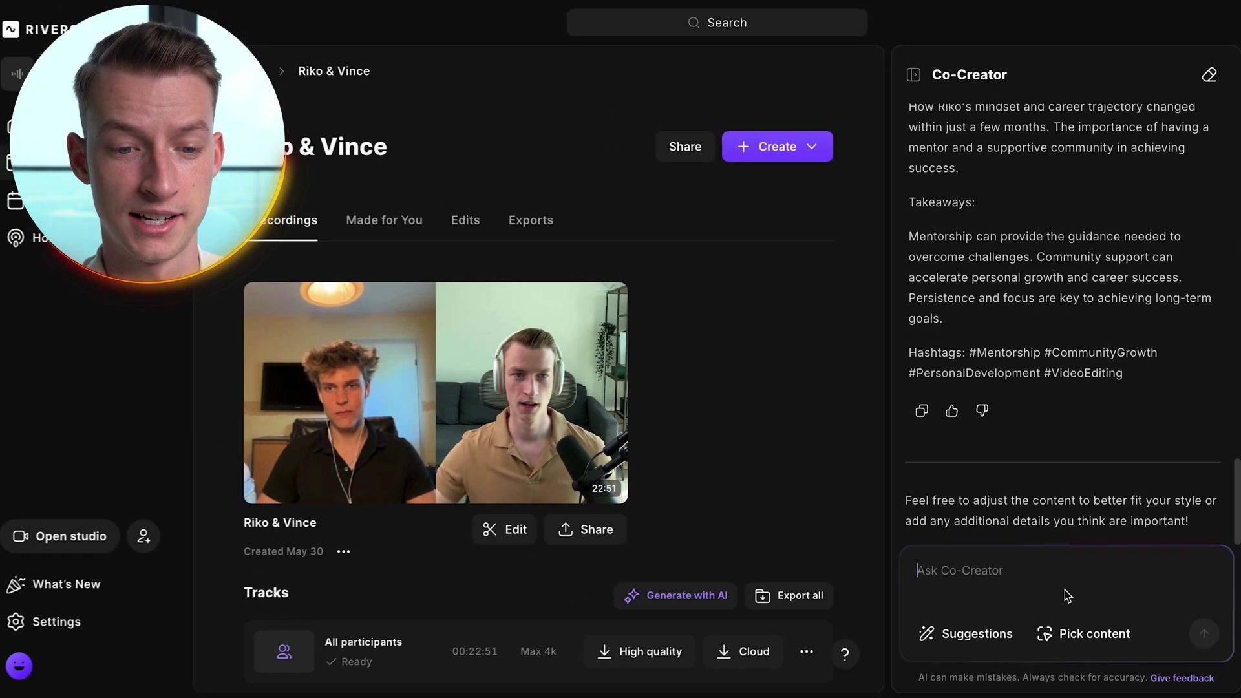
Start an X thread request about the episode
type("ple")
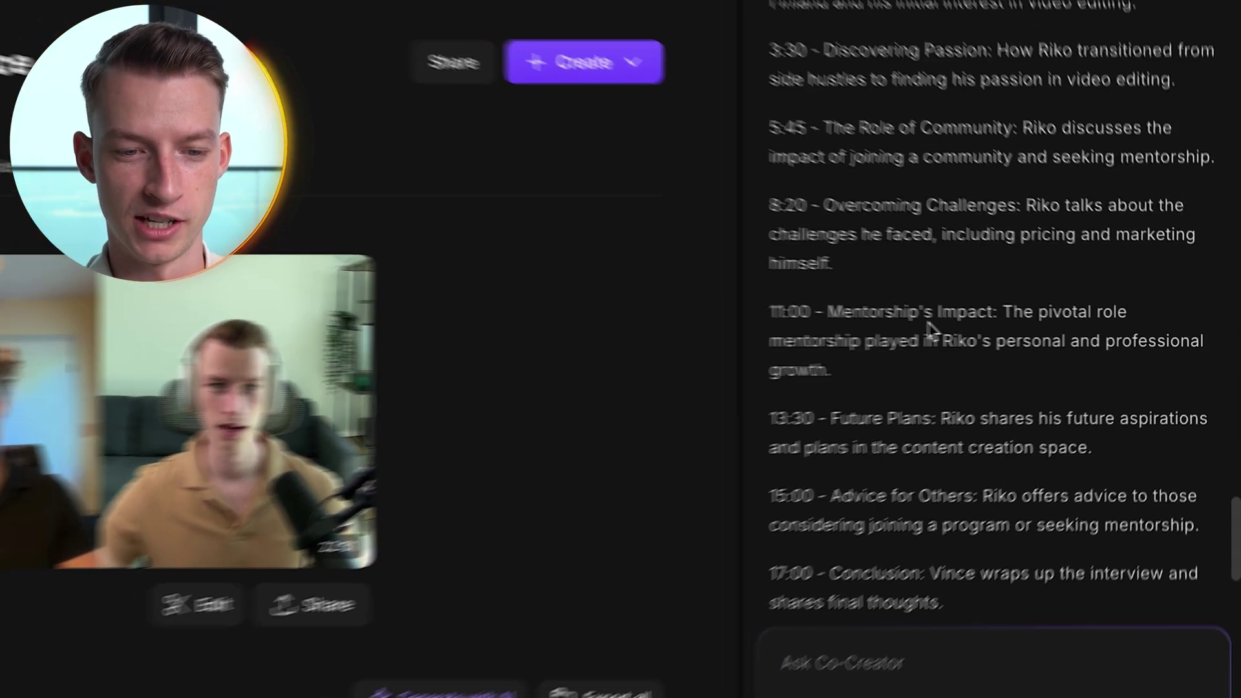
scroll(968, 339, "down", 5)
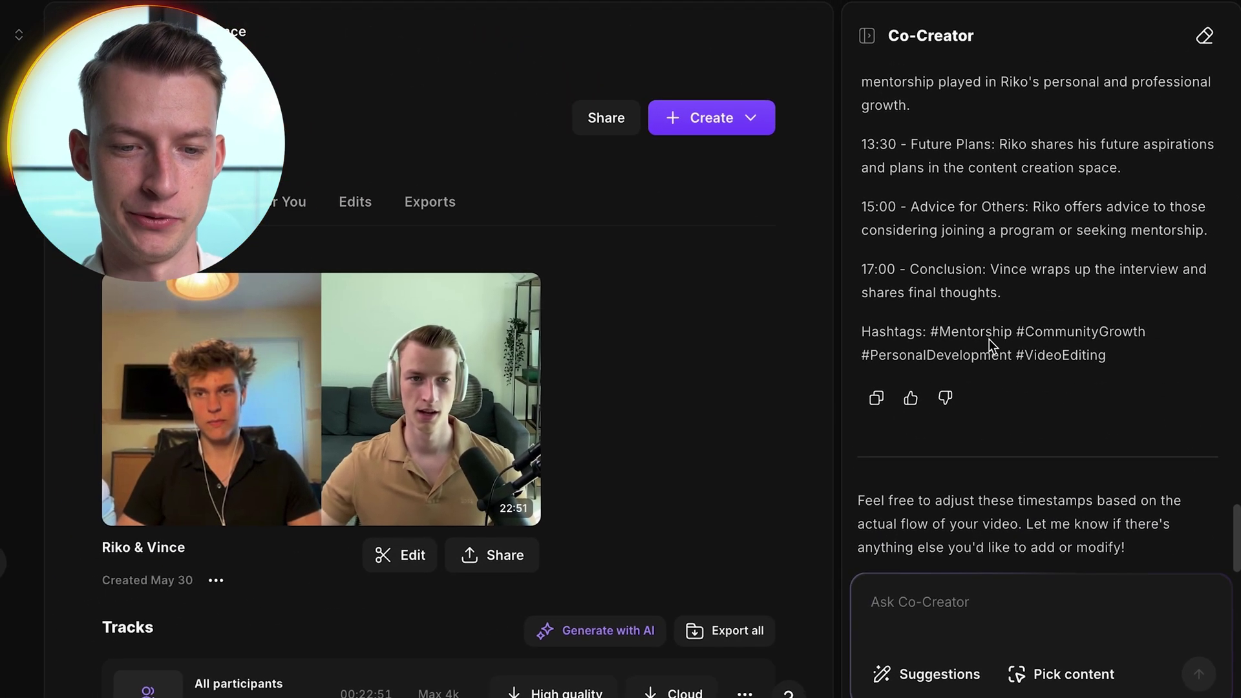
left_click(1044, 630)
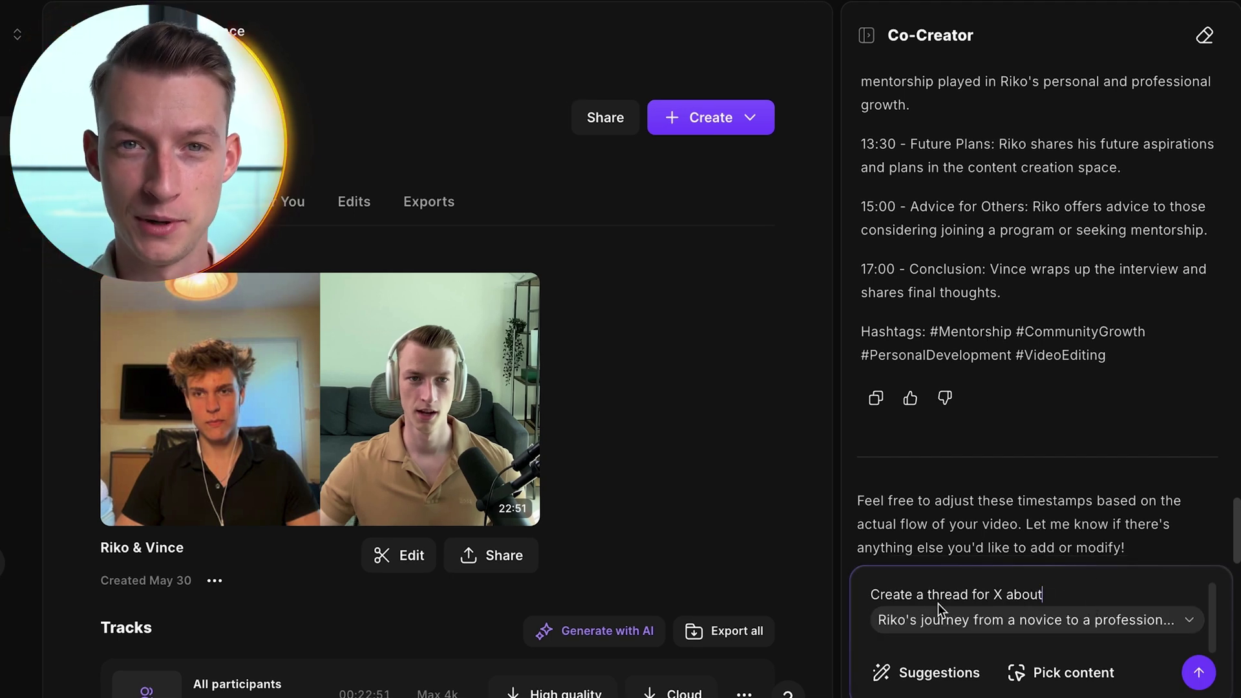
Send the X thread prompt with the freelancer pricing and marketing topic chosen
left_click(982, 621)
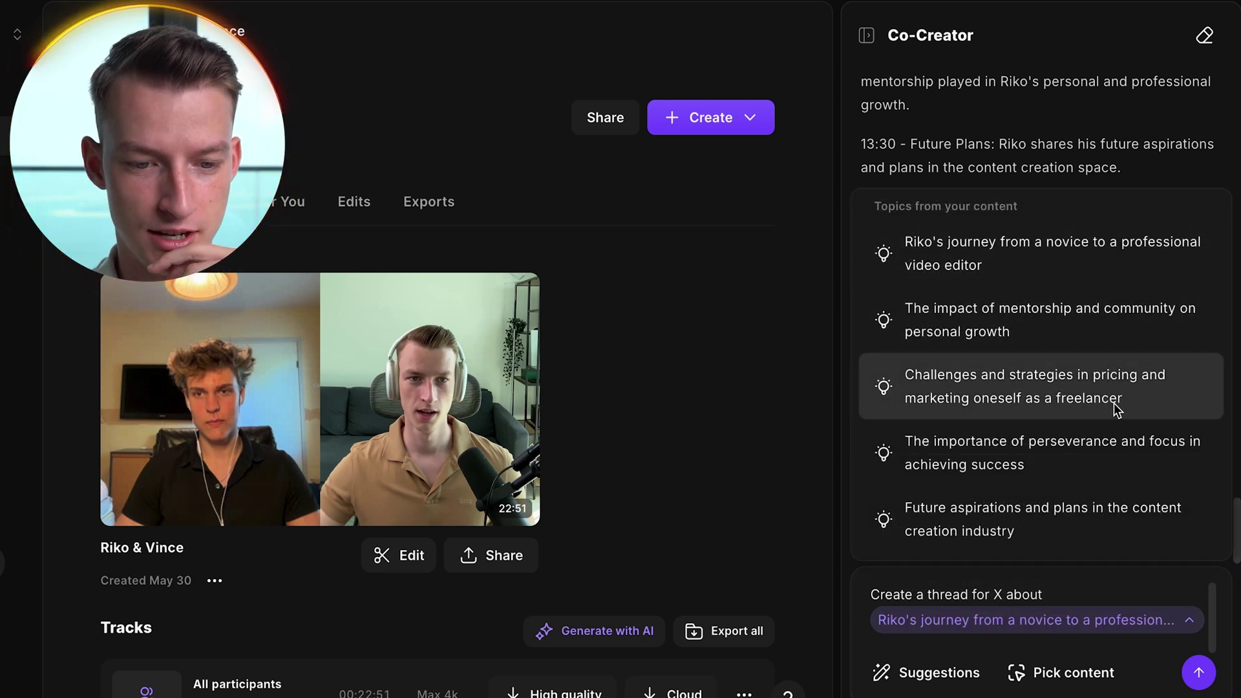
left_click(1151, 397)
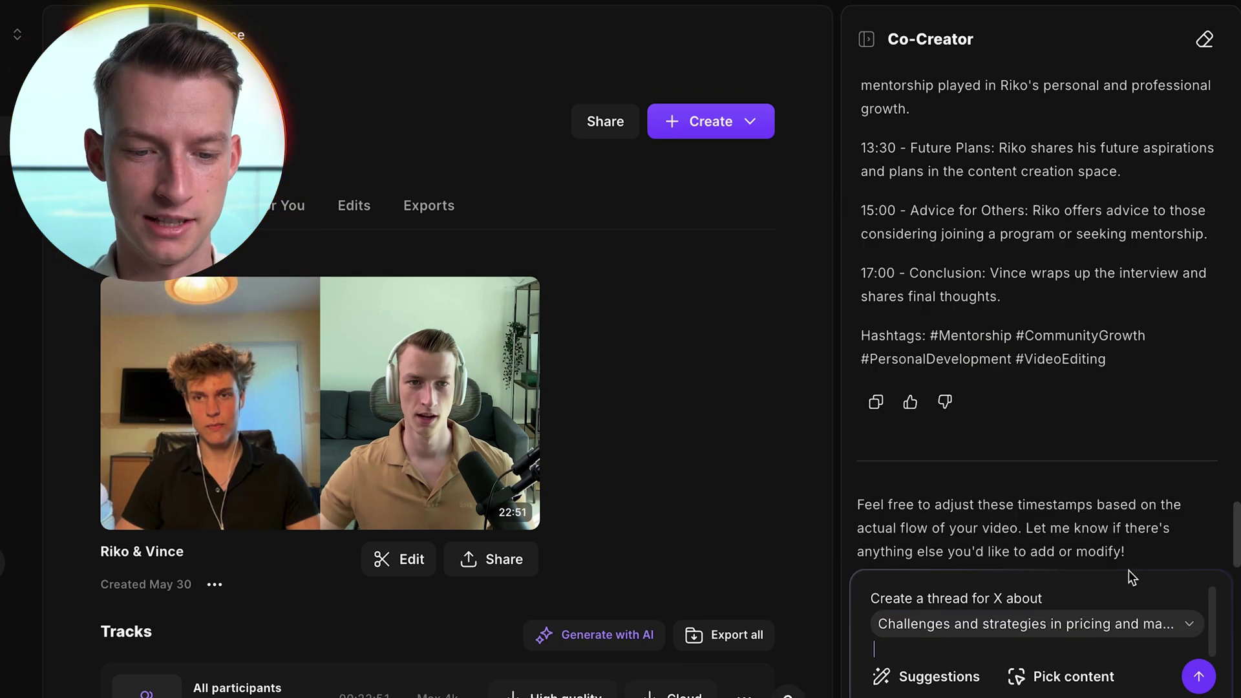
left_click(1206, 683)
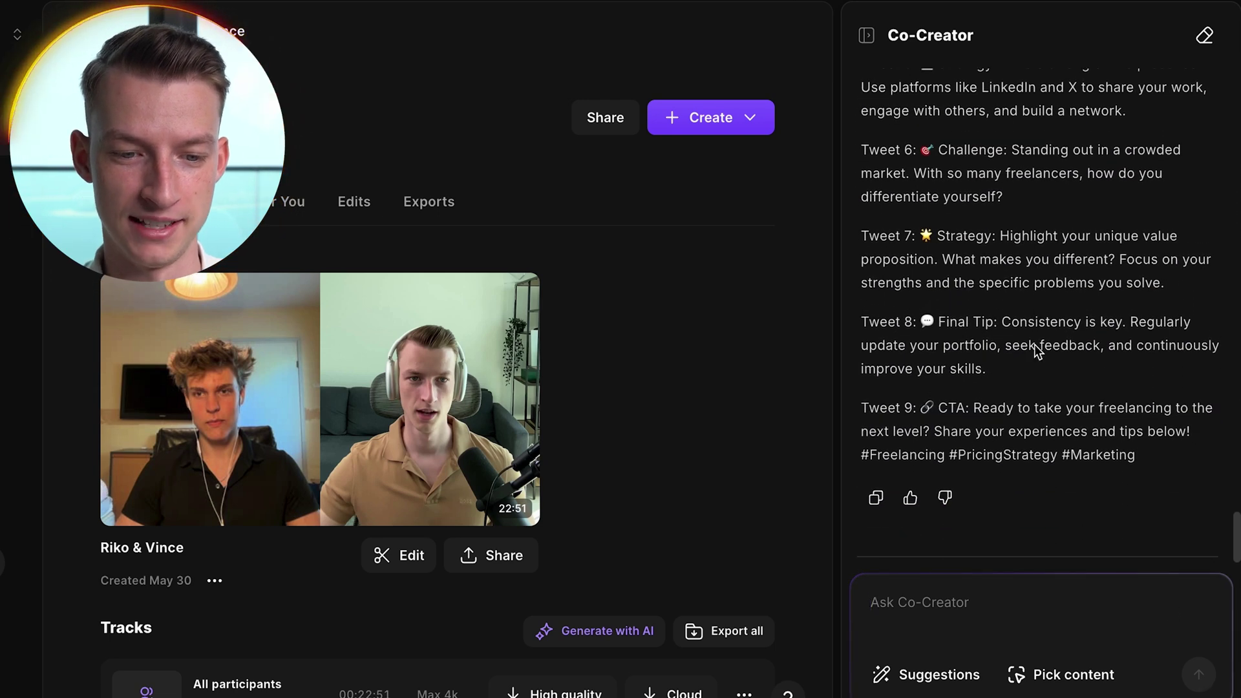
scroll(1034, 344, "up", 5)
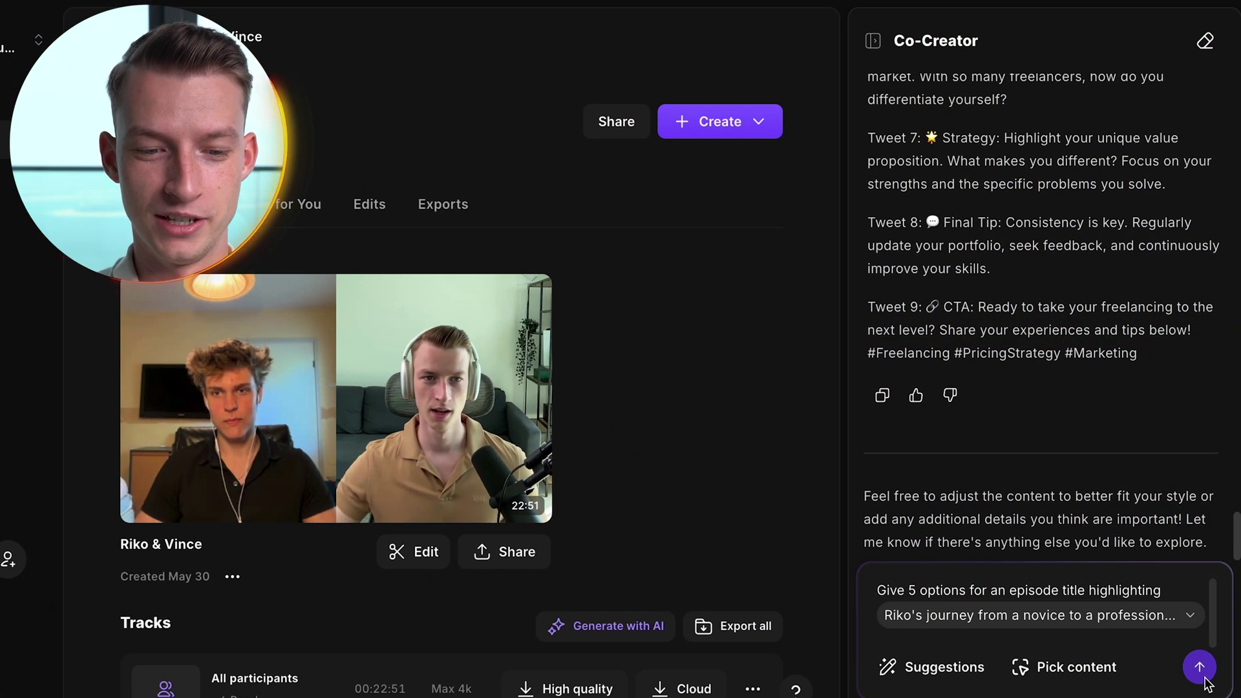
Send the five episode title request on Riko's journey and read through the returned titles
left_click(1202, 675)
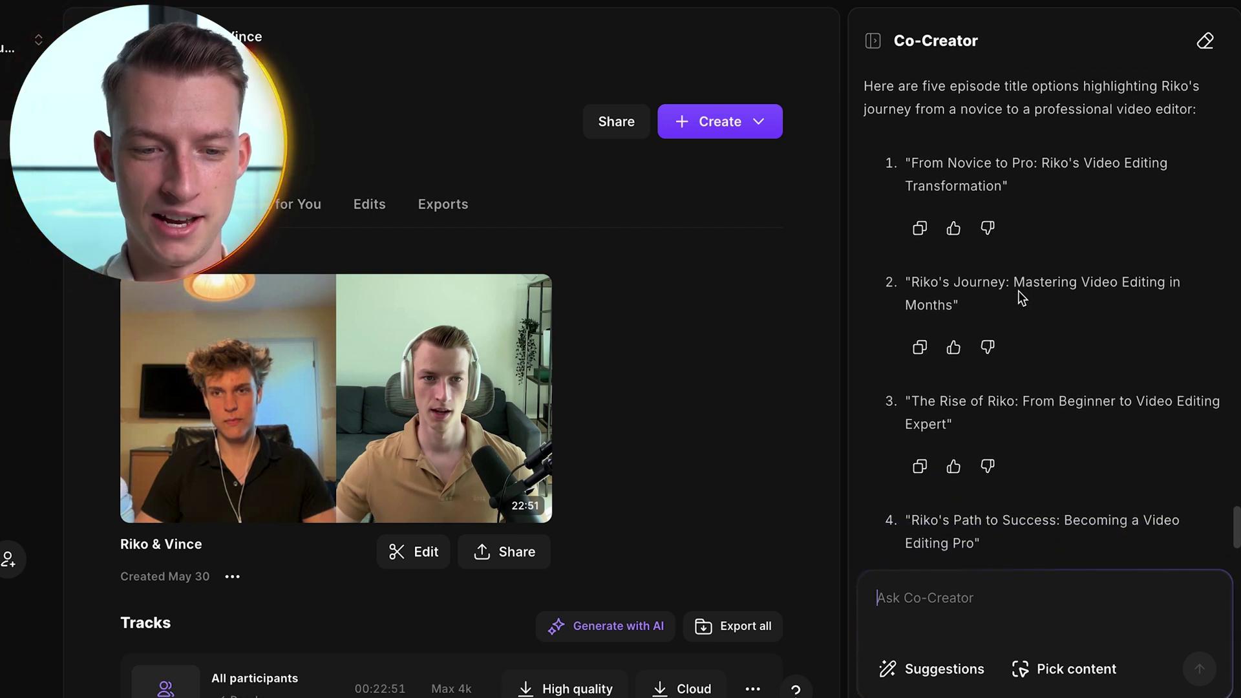
left_click_drag(1018, 291, 1060, 317)
left_click(918, 291)
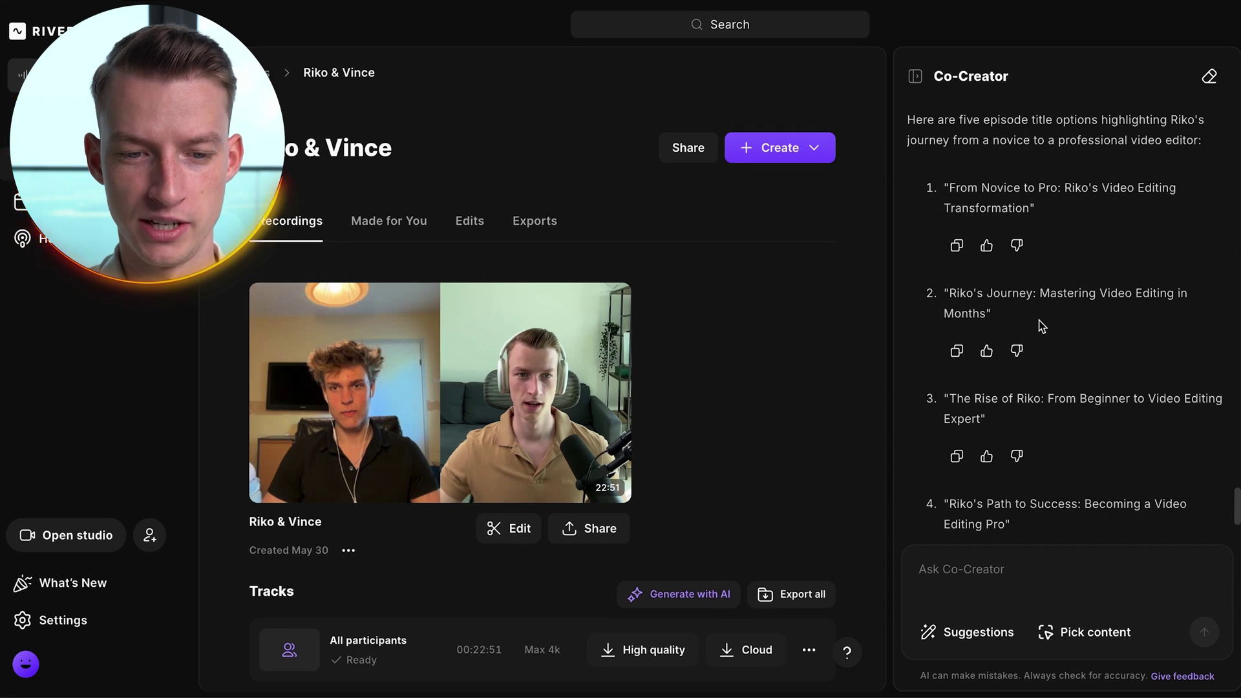
left_click_drag(1042, 299, 1075, 310)
left_click(1075, 313)
scroll(1075, 313, "down", 2)
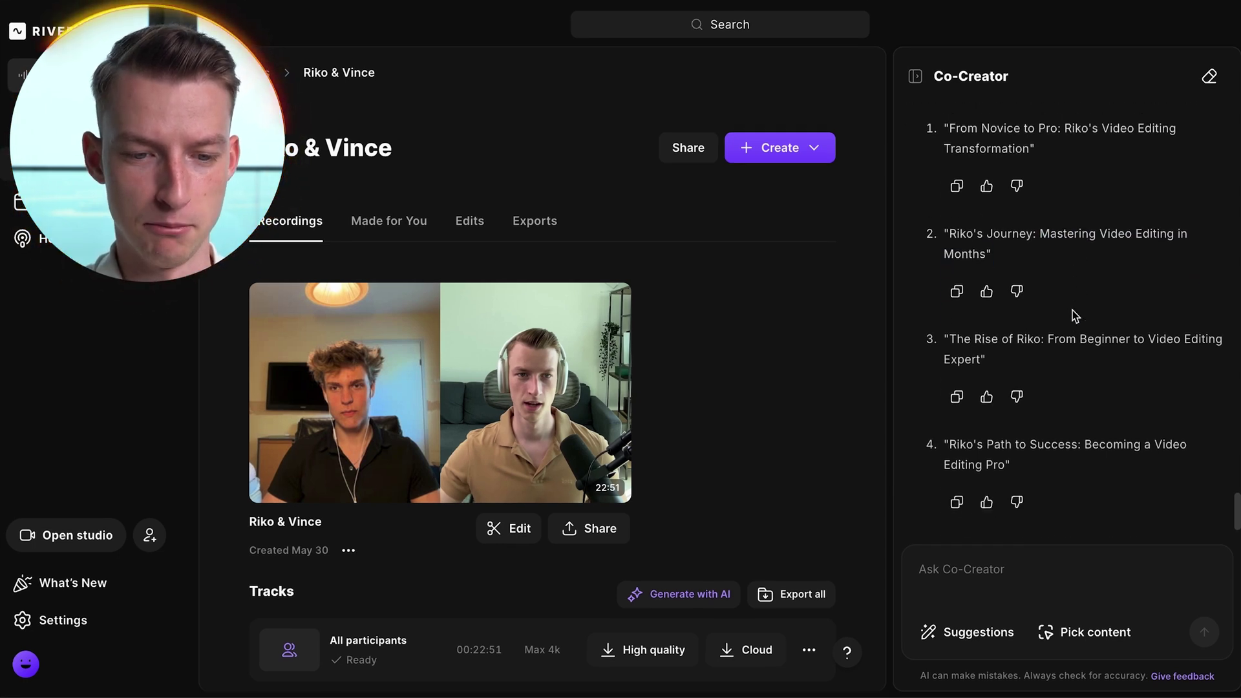
left_click_drag(950, 317, 1055, 332)
left_click(1046, 321)
left_click(1136, 340)
scroll(1135, 339, "down", 3)
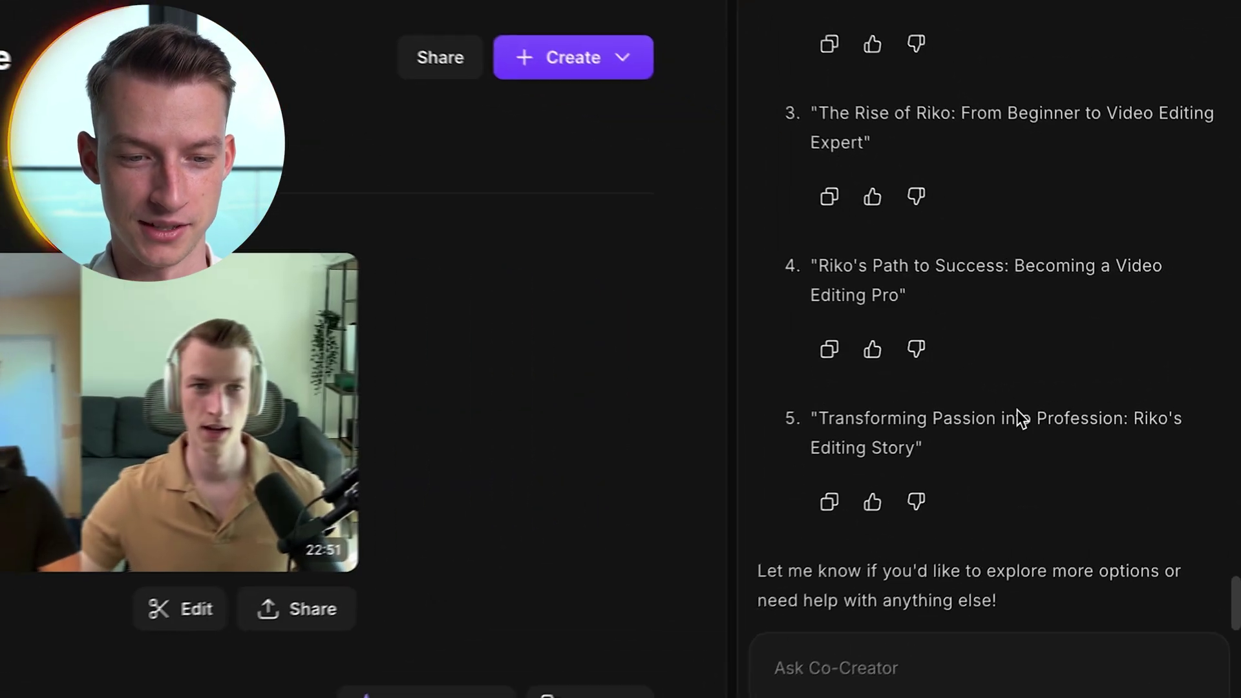
scroll(1043, 514, "up", 5)
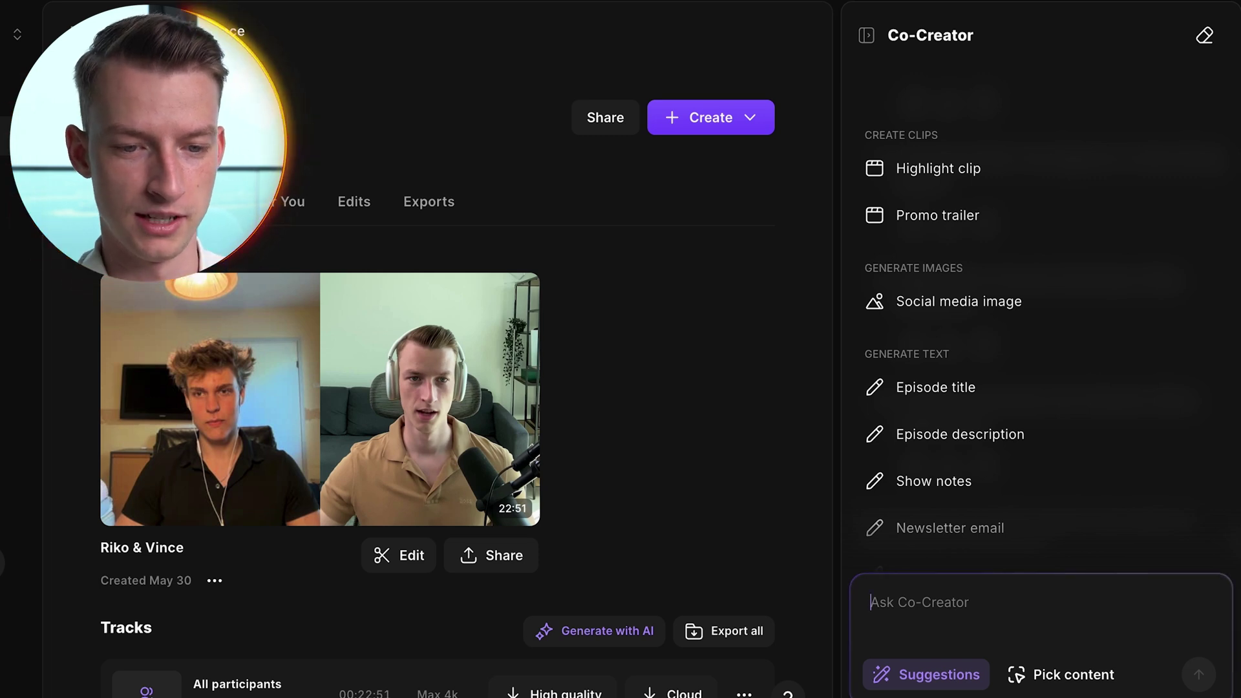
Ask Co-Creator to 'make a cover image for this podcast episode' and review the result
type("ma")
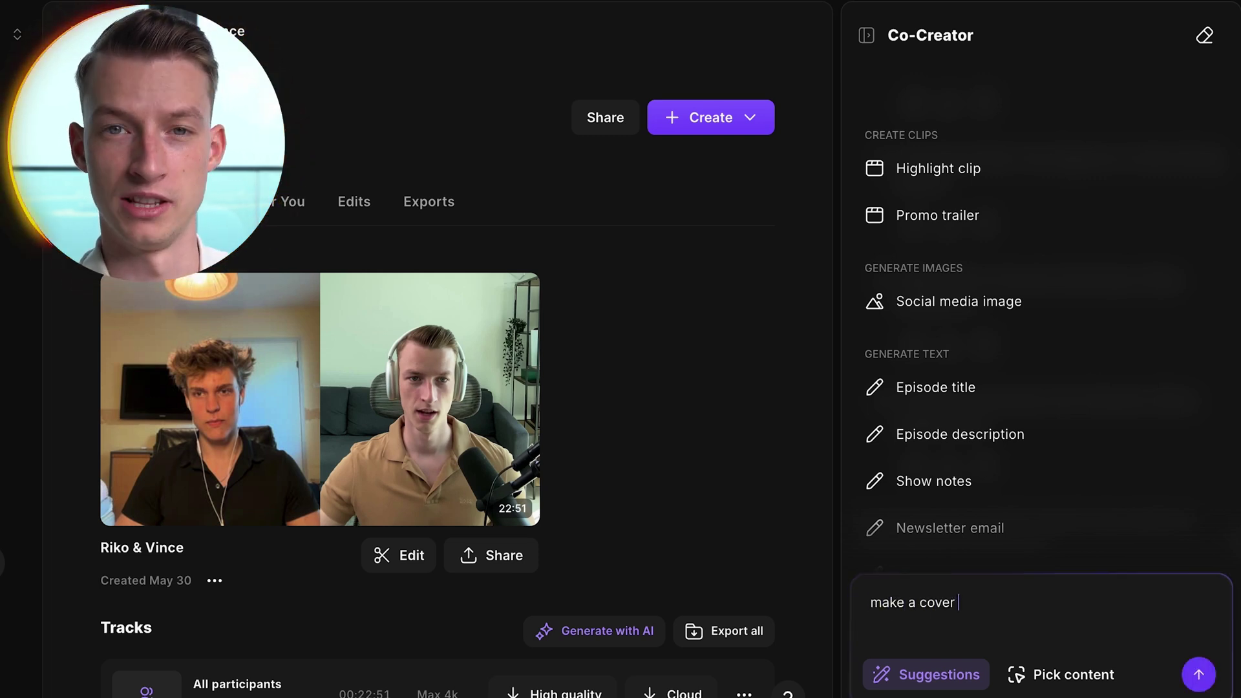
type("ke a cover")
type("image for this podcast episode")
key("Return")
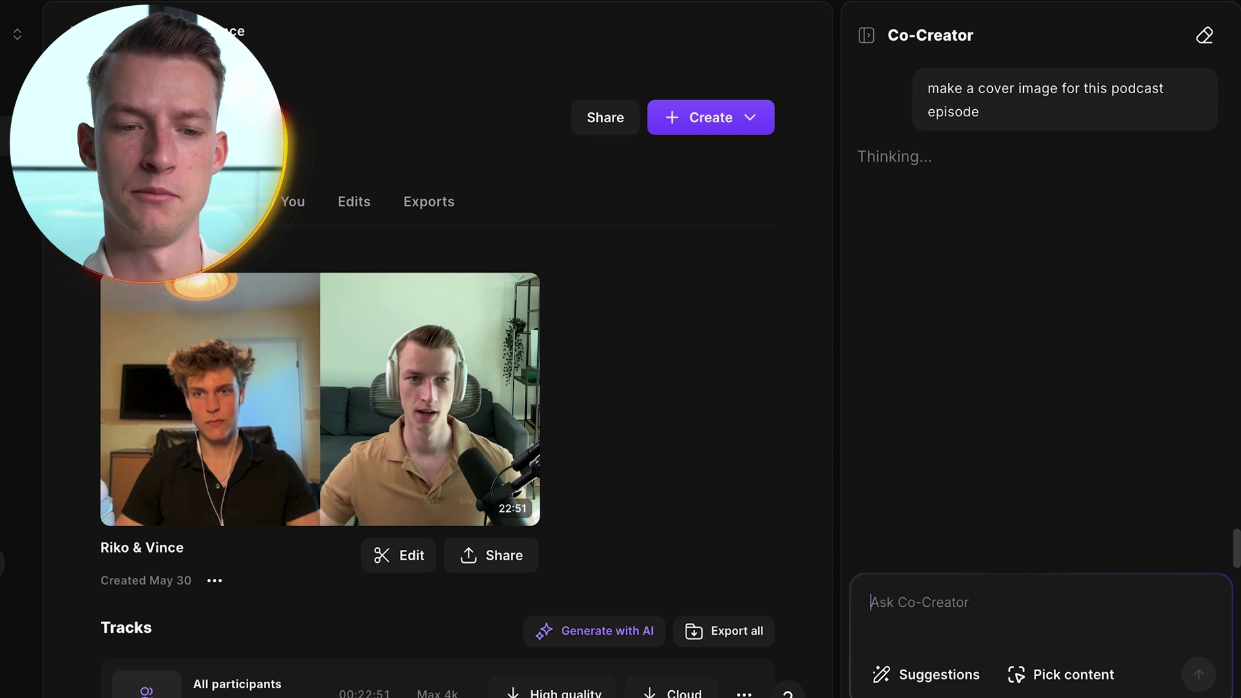
scroll(1122, 365, "up", 1)
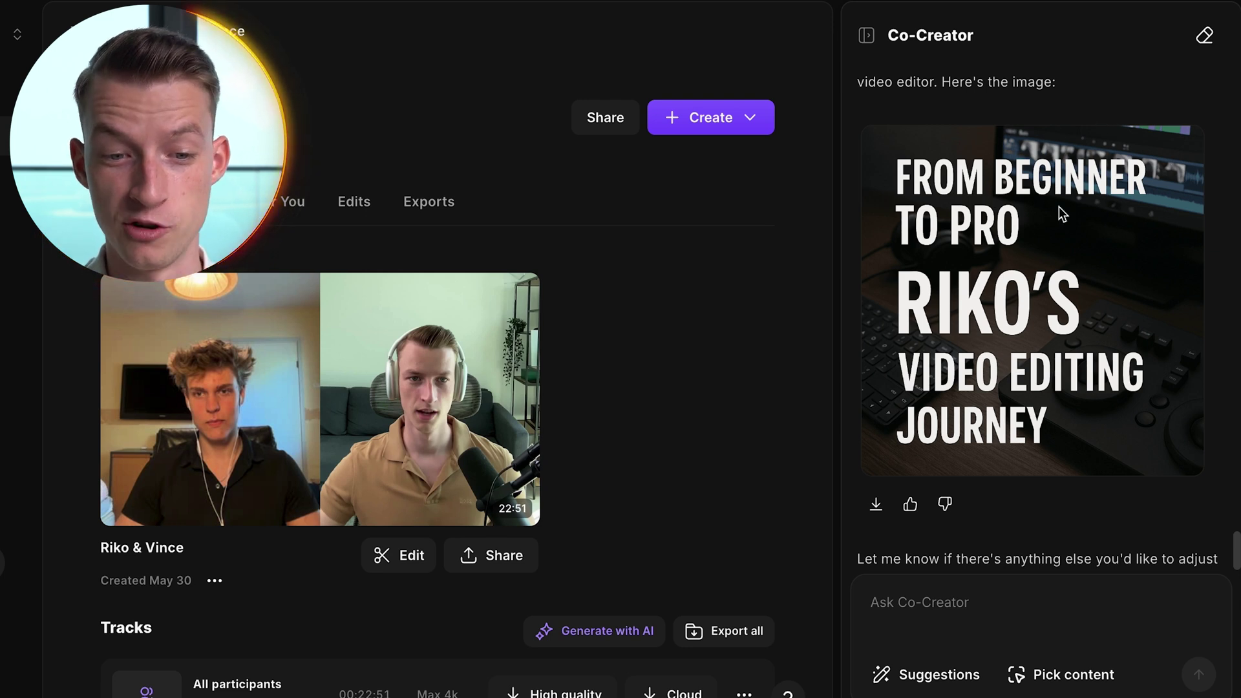
scroll(987, 556, "down", 1)
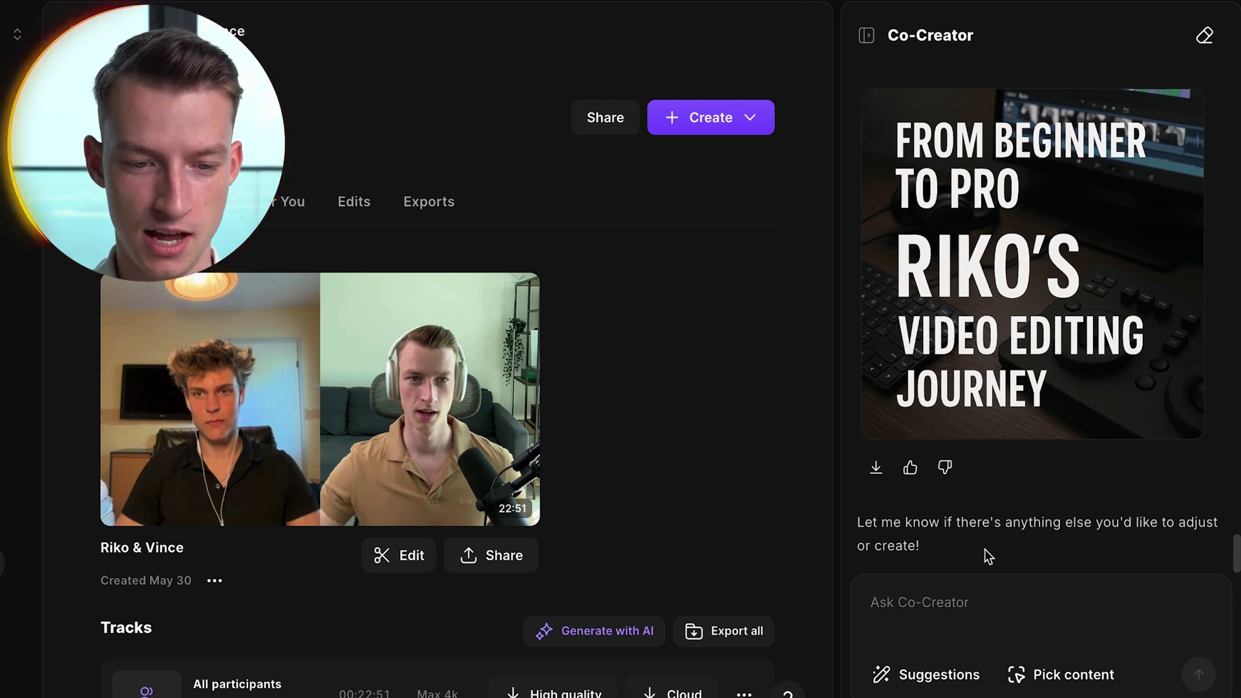
left_click(943, 617)
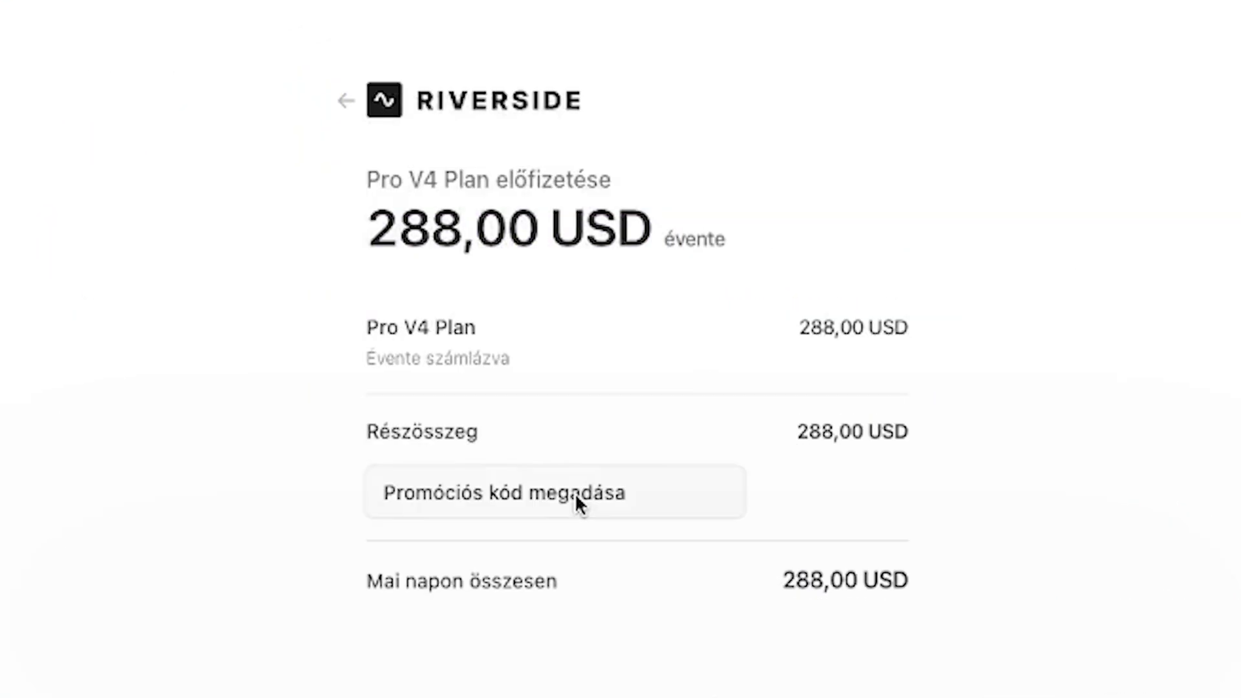
Enter a promo code in the Pro V4 Plan checkout and apply it
left_click(577, 502)
type("VINCE")
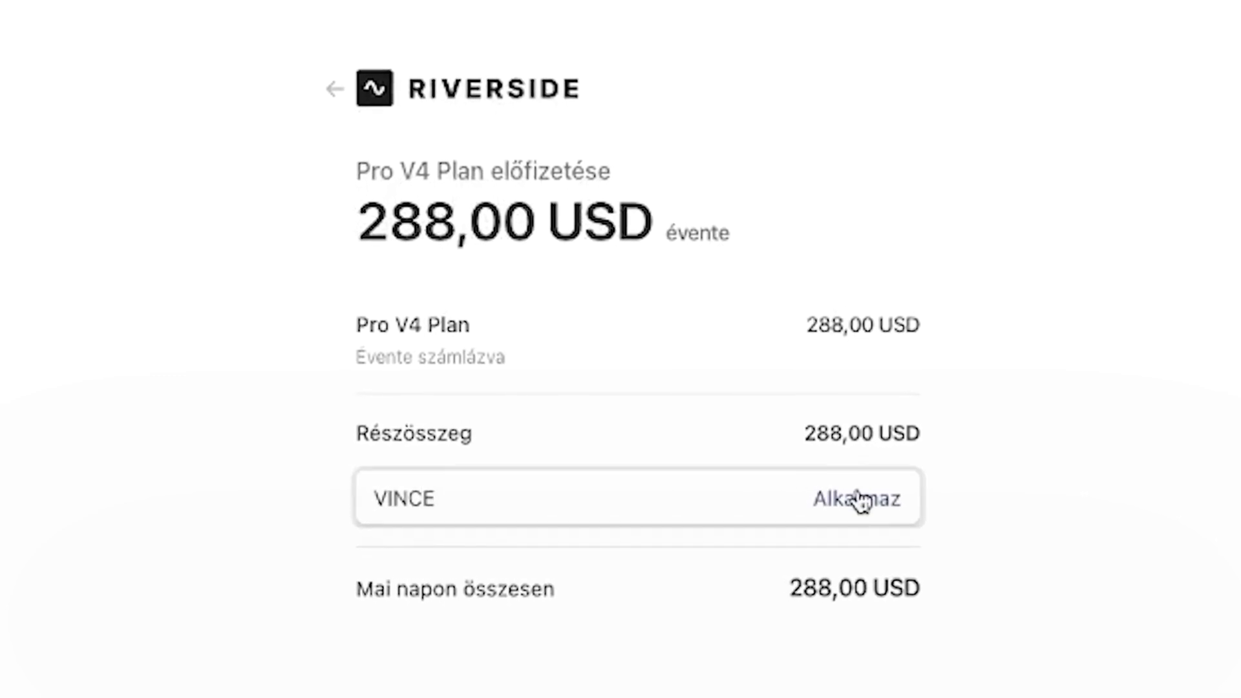
left_click(859, 498)
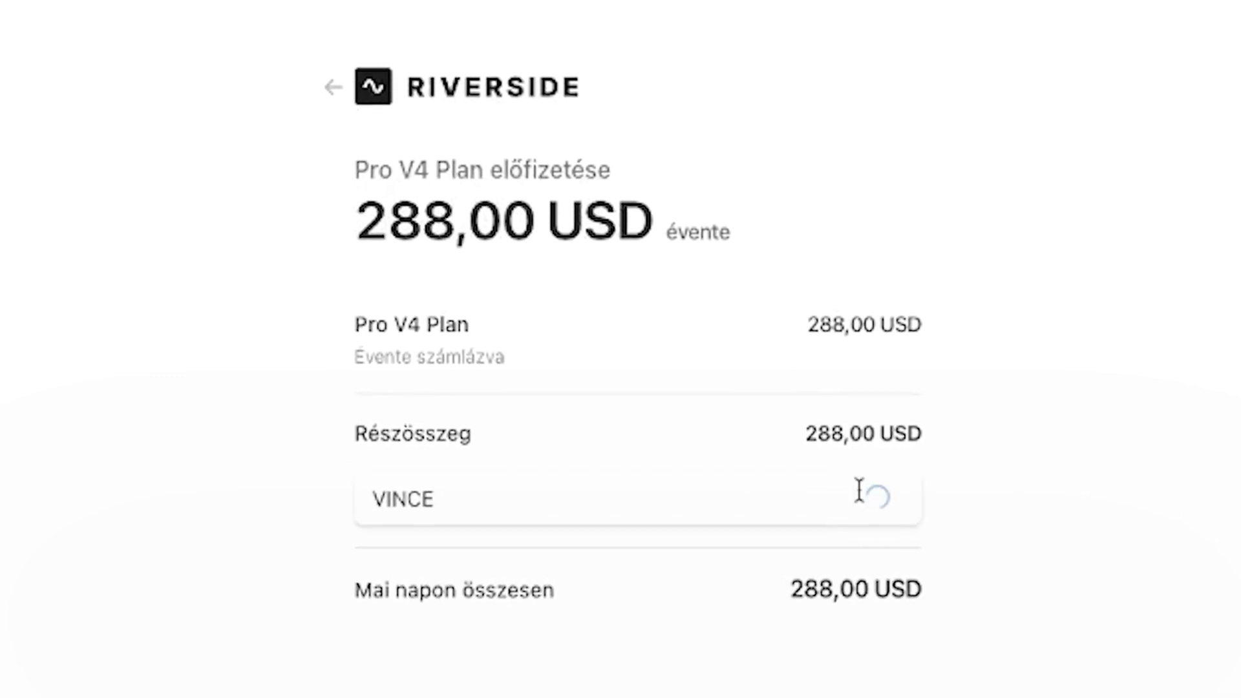